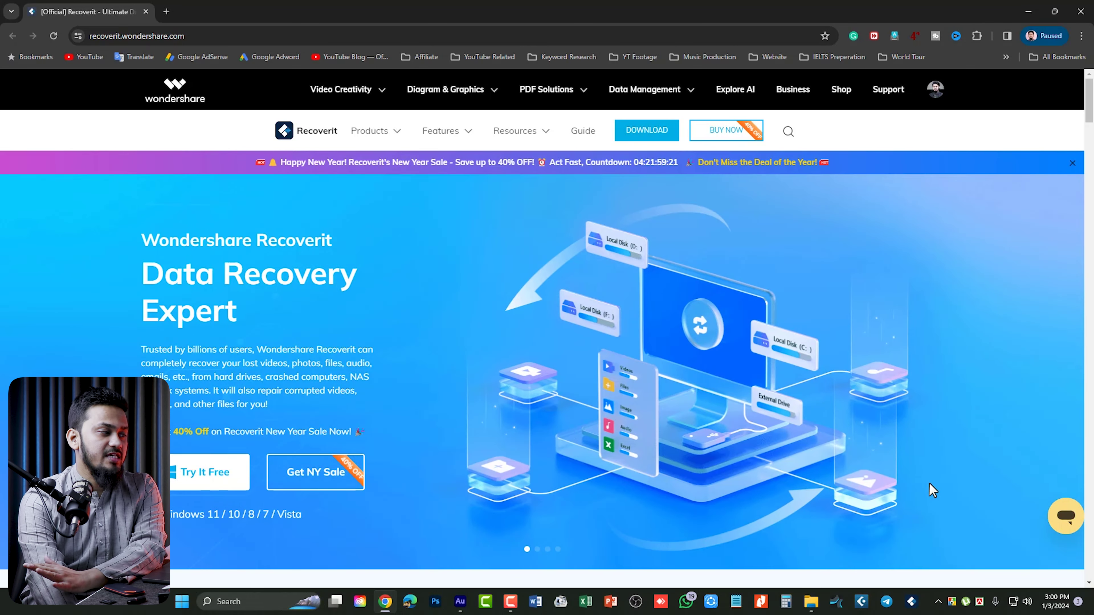
# Look through the Recoverit website's homepage, examining the media recognitions and the listed causes of data loss.
pyautogui.scroll(-10, 860, 482)
pyautogui.scroll(-1, 823, 487)
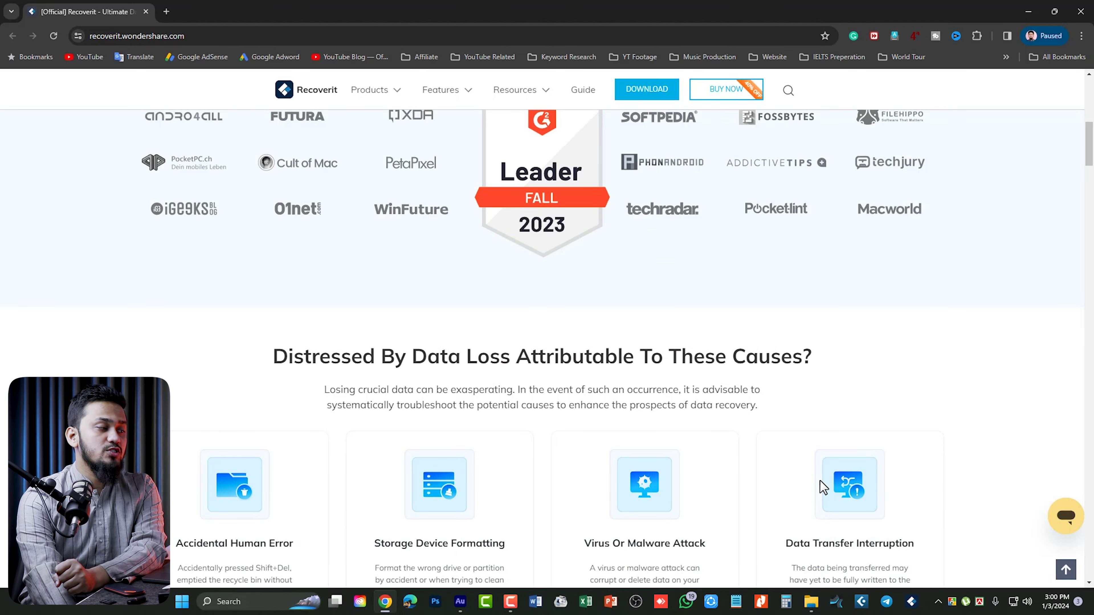
pyautogui.scroll(-2, 1002, 413)
pyautogui.scroll(-1, 1005, 413)
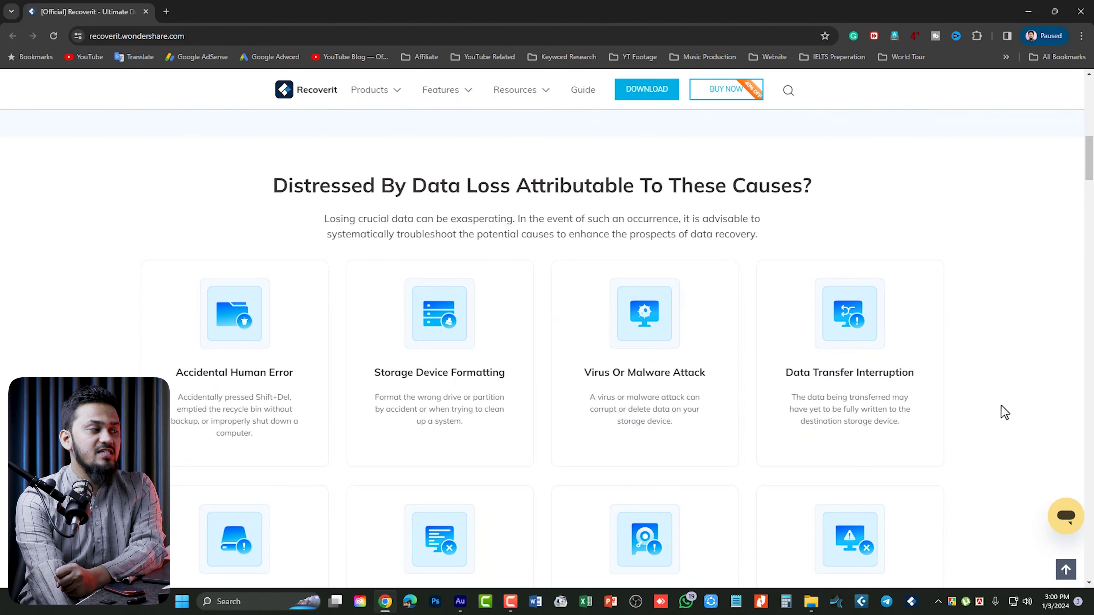
pyautogui.scroll(-2, 1005, 413)
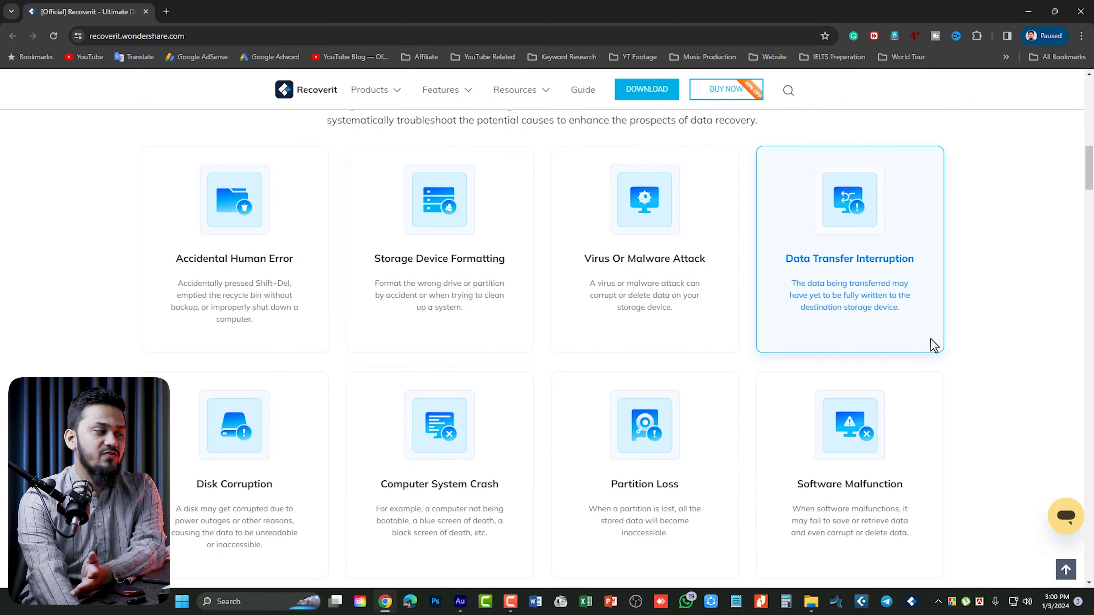
pyautogui.scroll(-1, 932, 345)
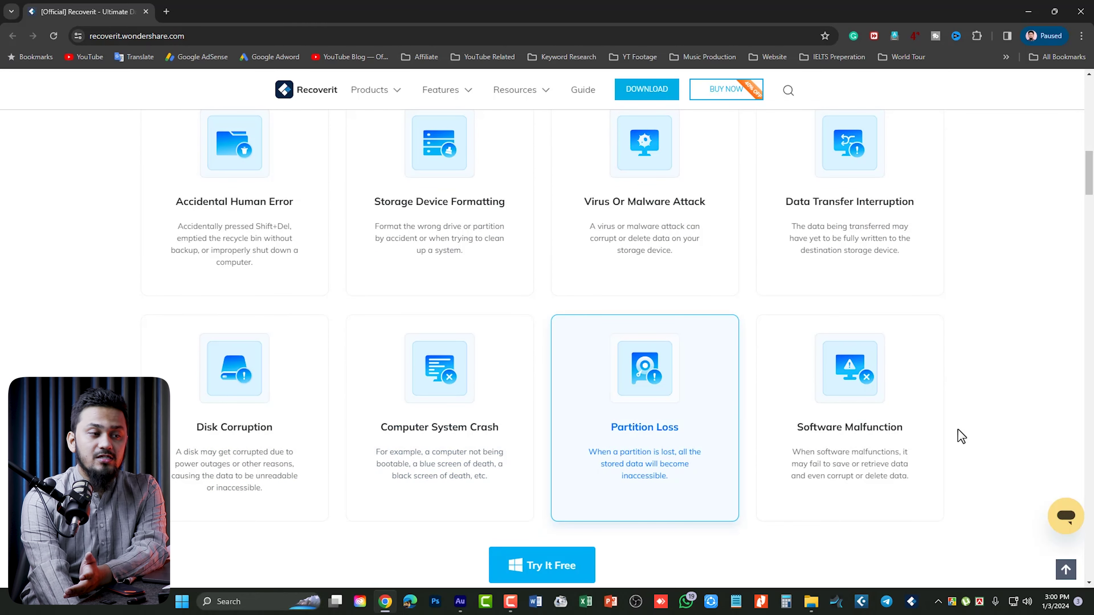
pyautogui.scroll(-2, 972, 473)
pyautogui.scroll(-3, 972, 472)
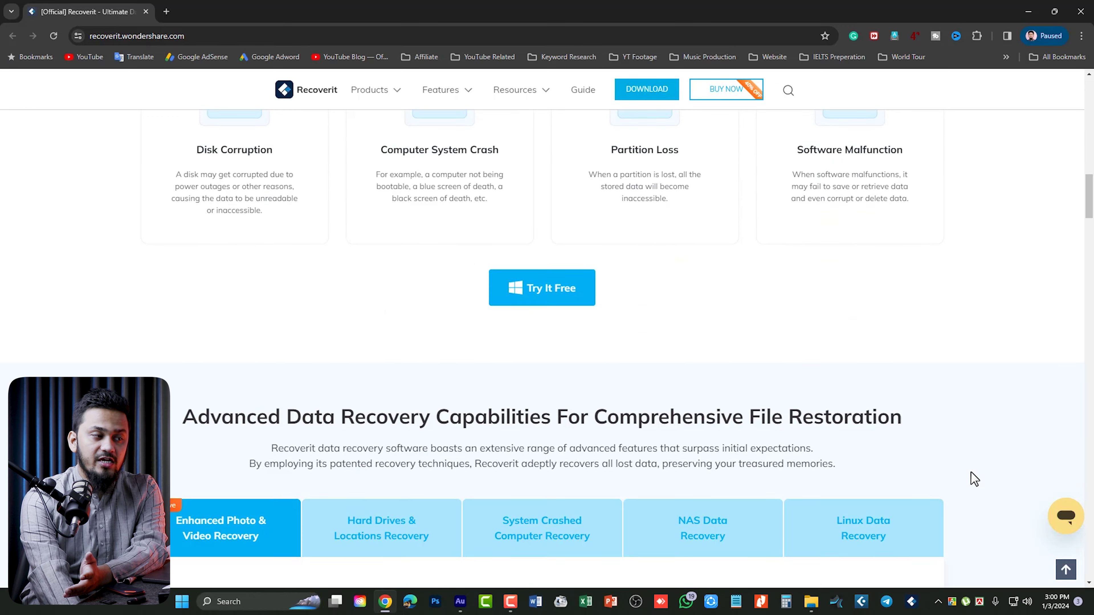
# Examine the homepage sections on advanced recovery capabilities, what sets Recoverit apart, global reviews and related products.
pyautogui.scroll(-4, 971, 473)
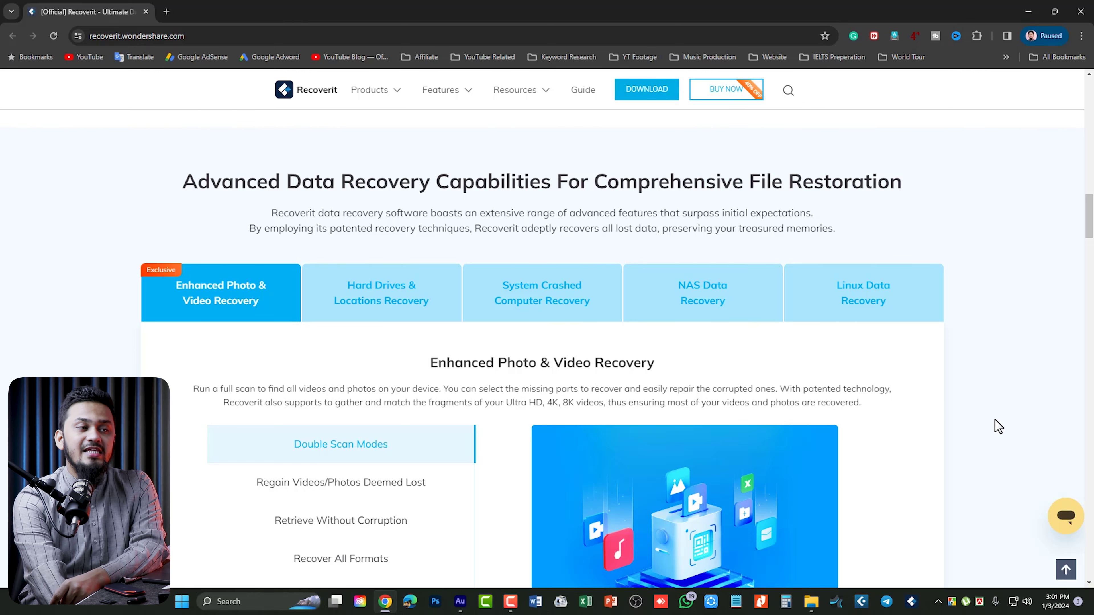
pyautogui.scroll(-12, 995, 420)
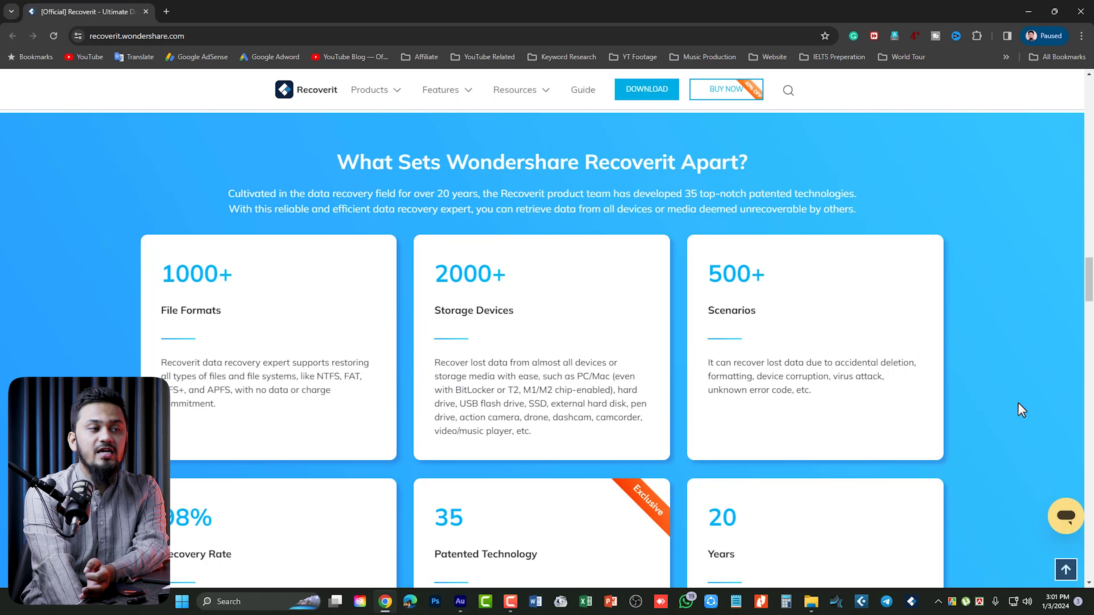
pyautogui.scroll(-1, 1021, 409)
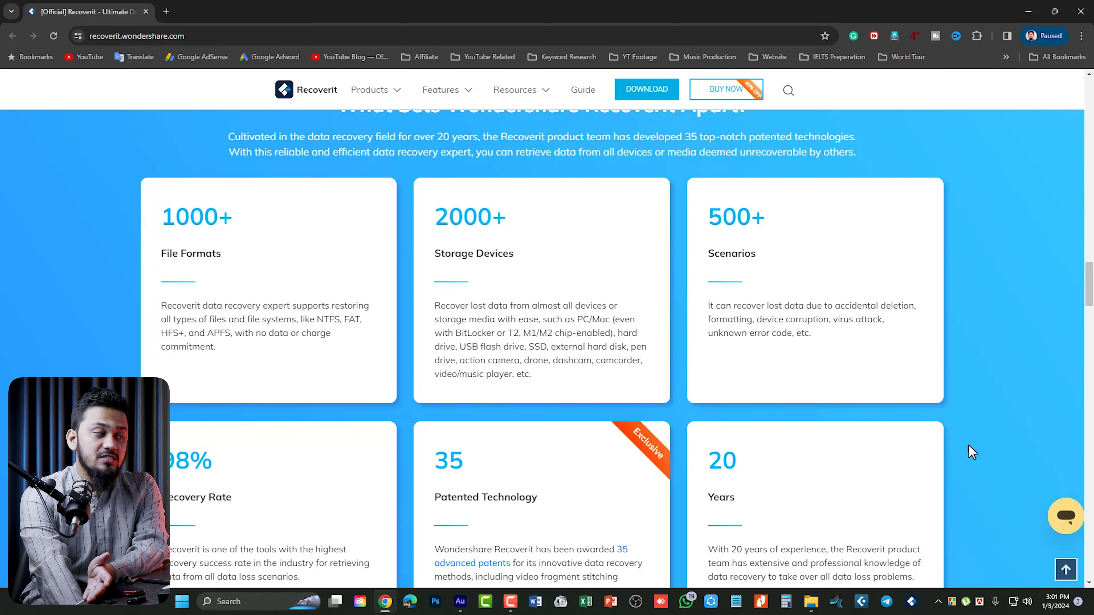
pyautogui.scroll(-1, 971, 452)
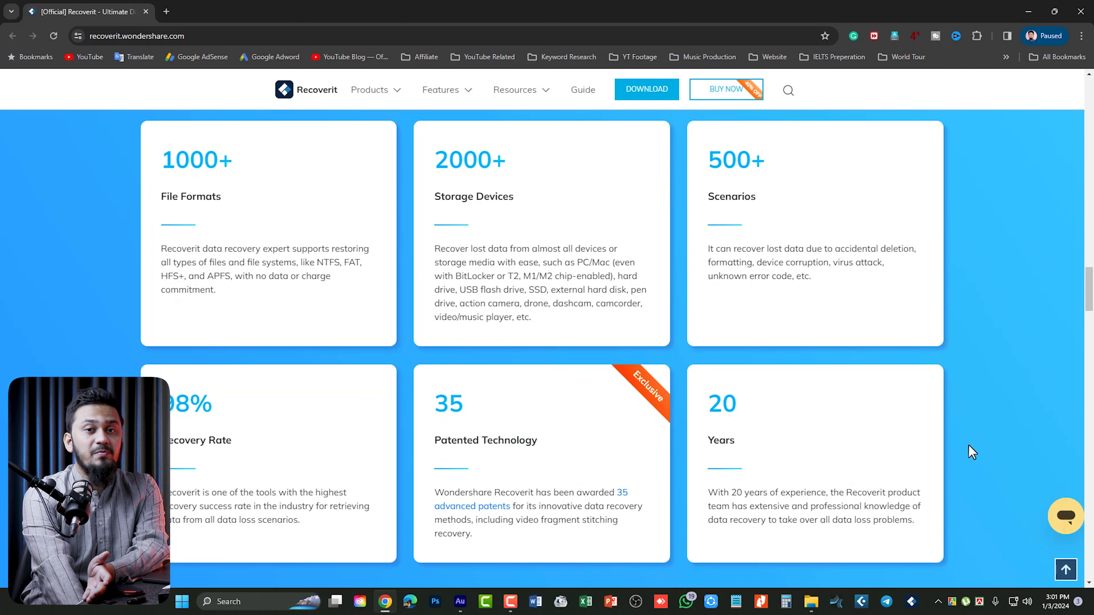
pyautogui.scroll(-1, 968, 446)
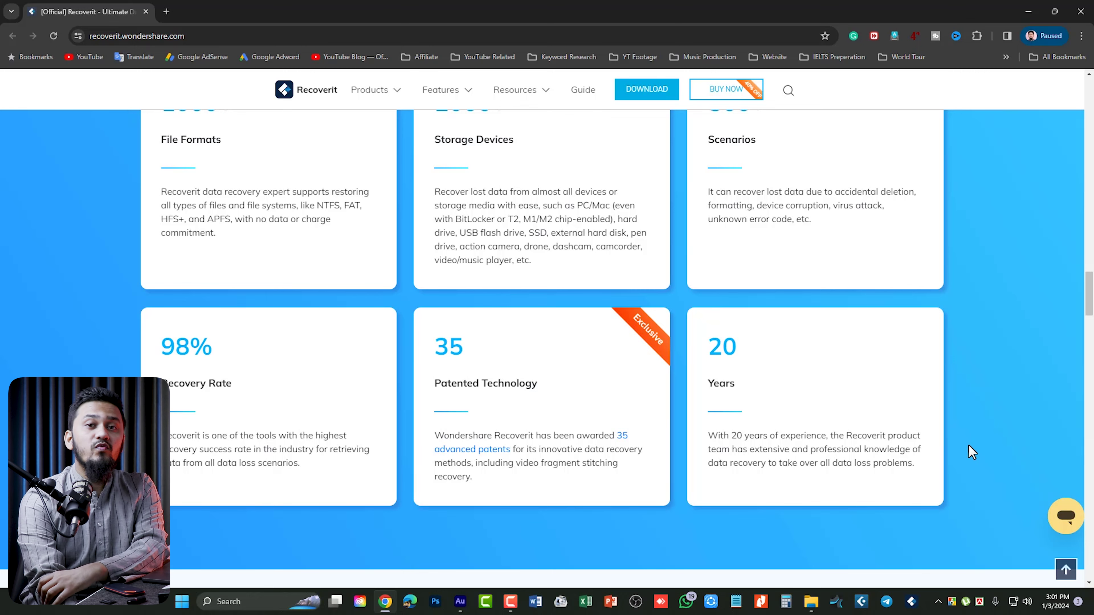
pyautogui.scroll(-6, 969, 445)
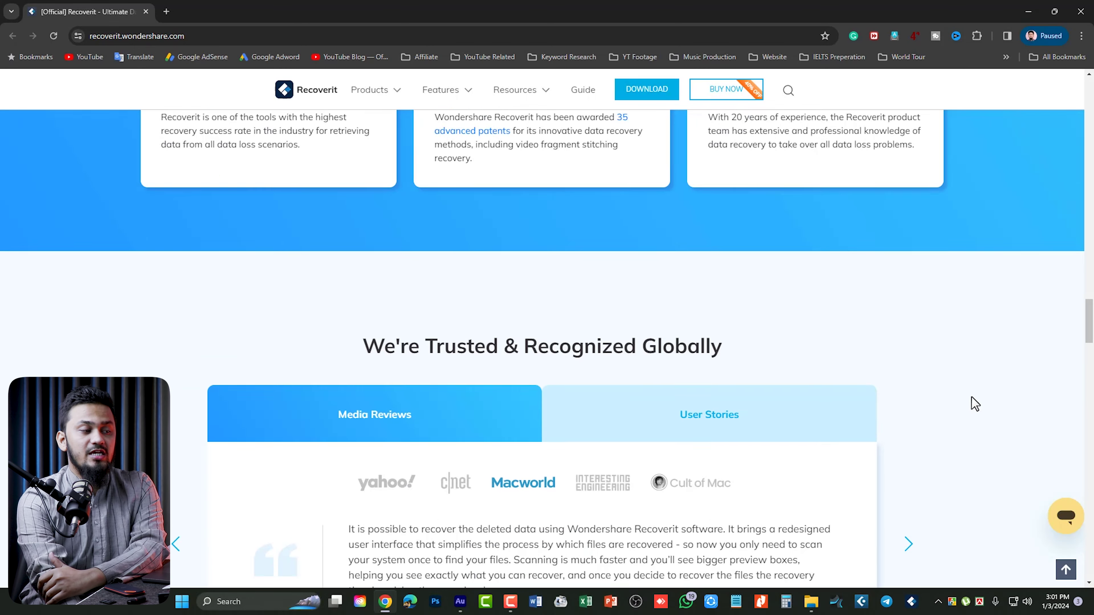
pyautogui.scroll(-18, 971, 398)
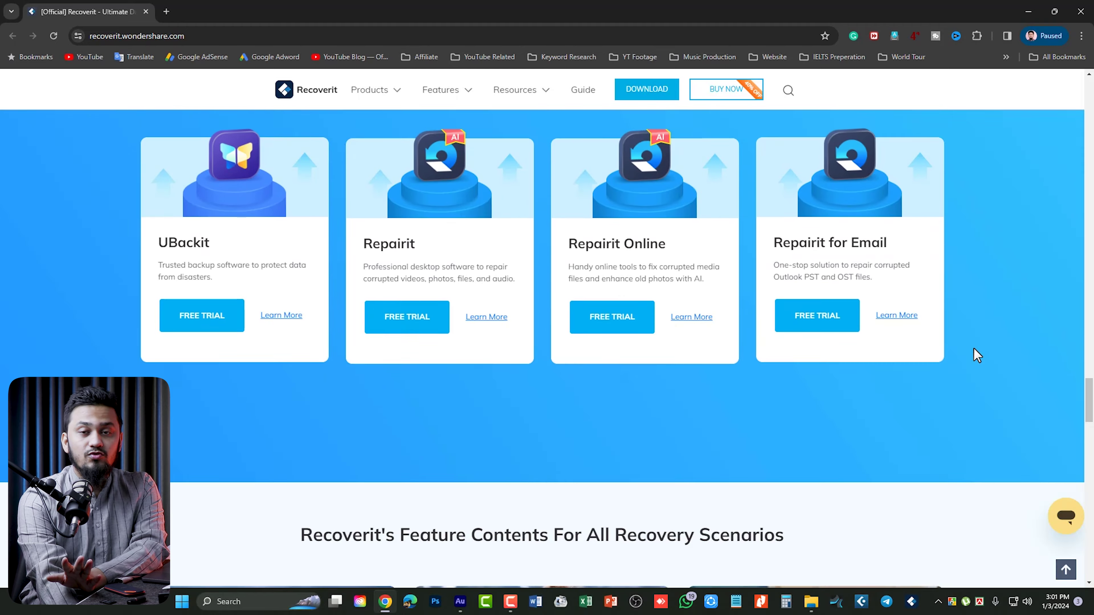
pyautogui.scroll(8, 977, 355)
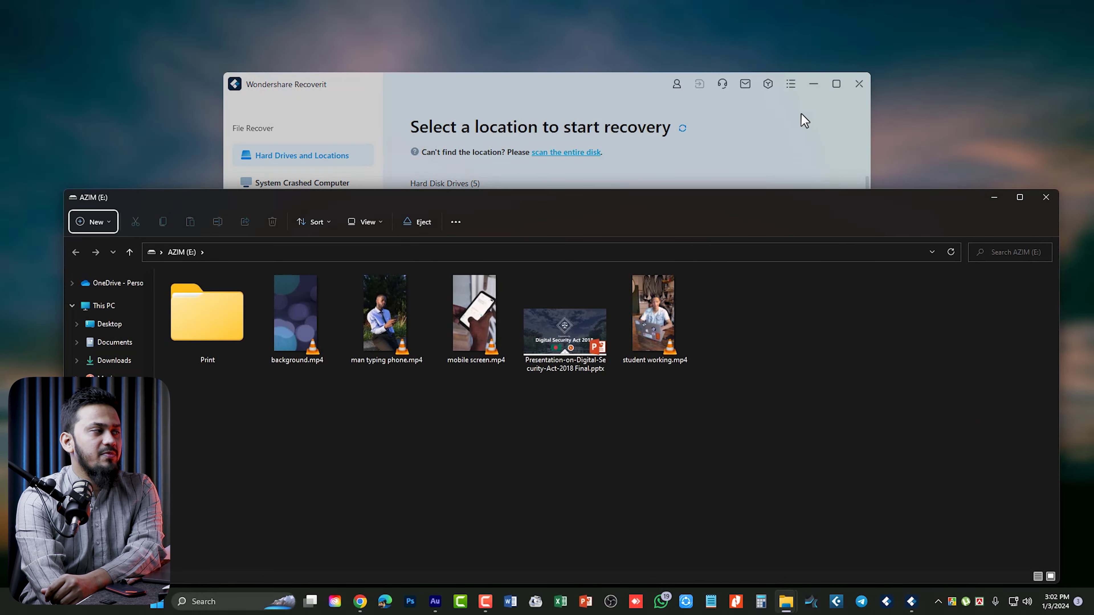
# Maximize the E: drive window in File Explorer and look over the files stored on the drive.
pyautogui.click(1020, 199)
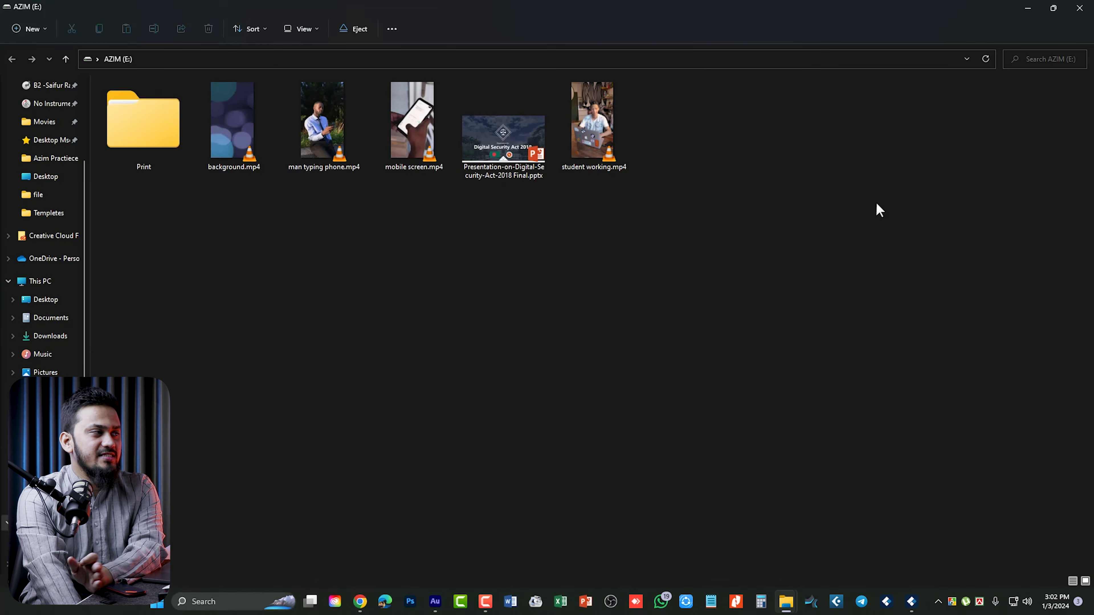
pyautogui.moveTo(641, 211); pyautogui.dragTo(194, 168)
pyautogui.click(582, 368)
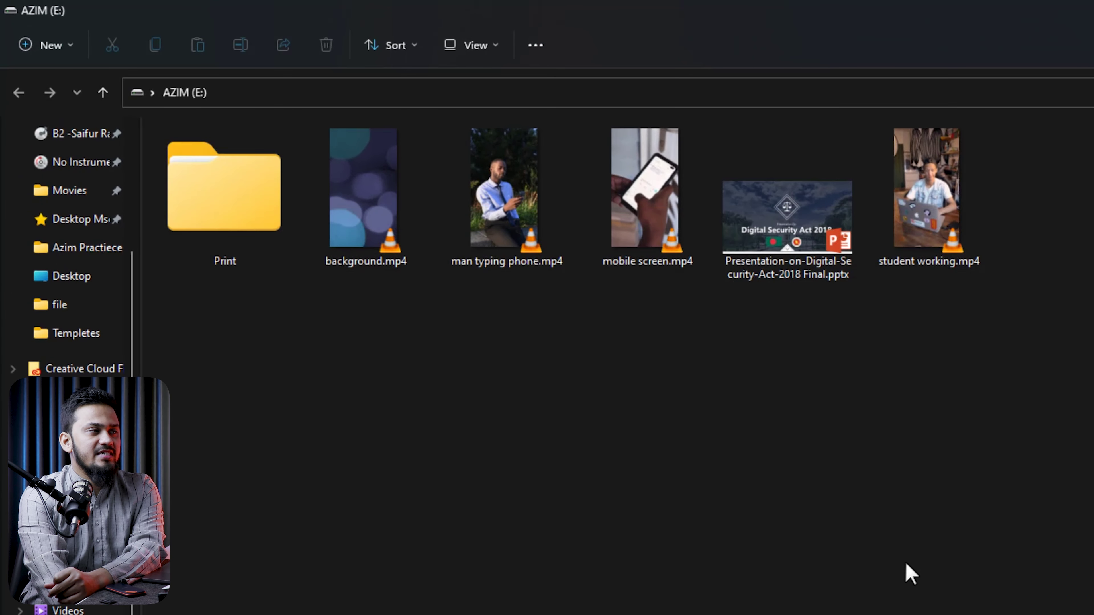
pyautogui.moveTo(638, 322); pyautogui.dragTo(387, 214)
pyautogui.click(1026, 447)
pyautogui.click(971, 256)
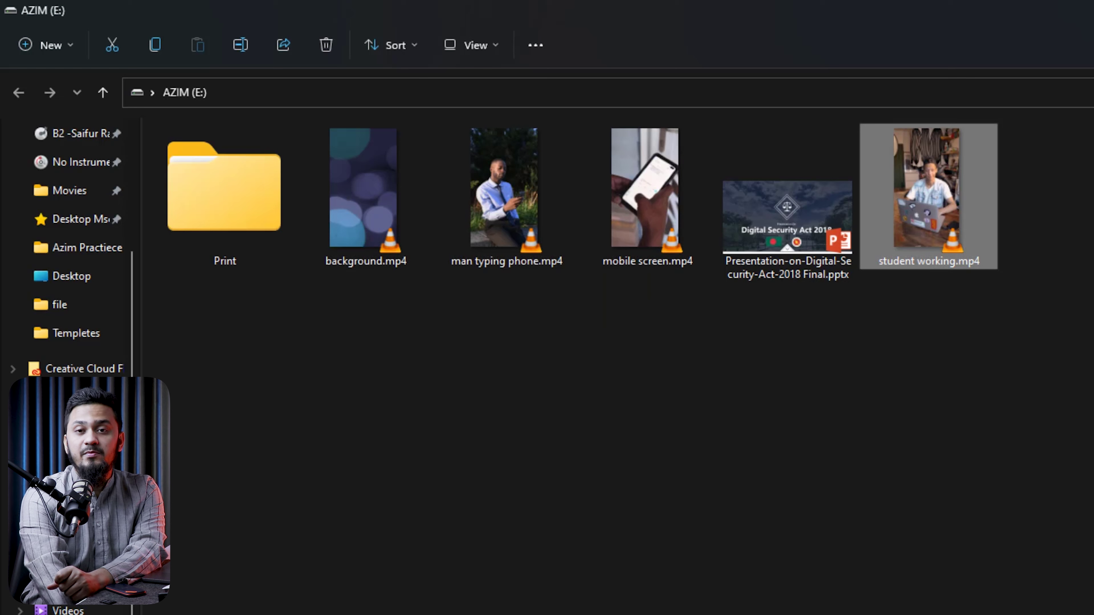
pyautogui.click(1042, 344)
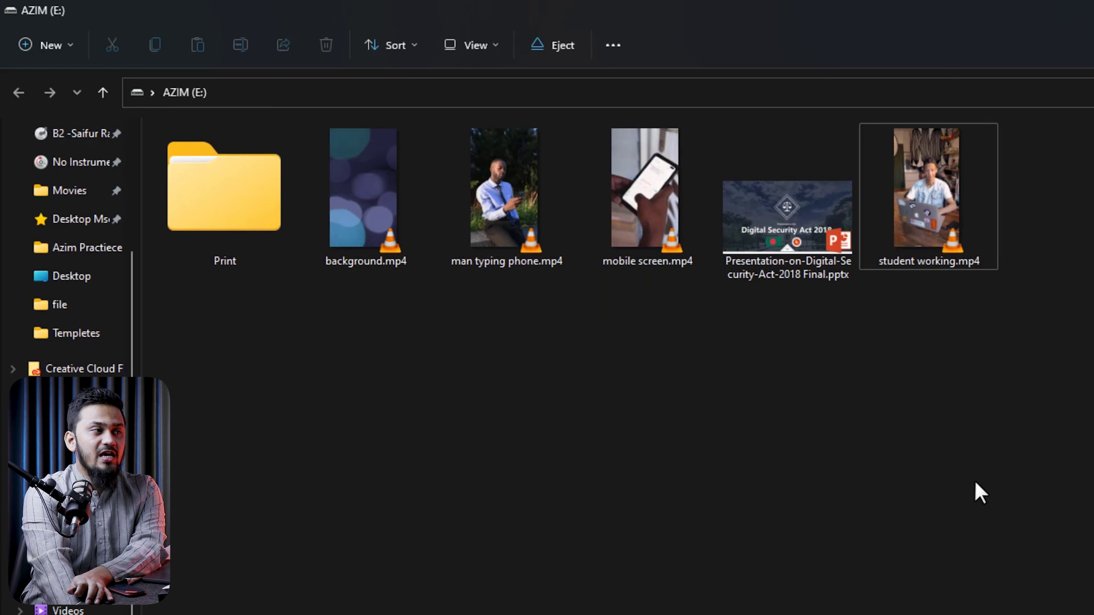
# Permanently delete student working.mp4 from the E: drive.
pyautogui.click(946, 247)
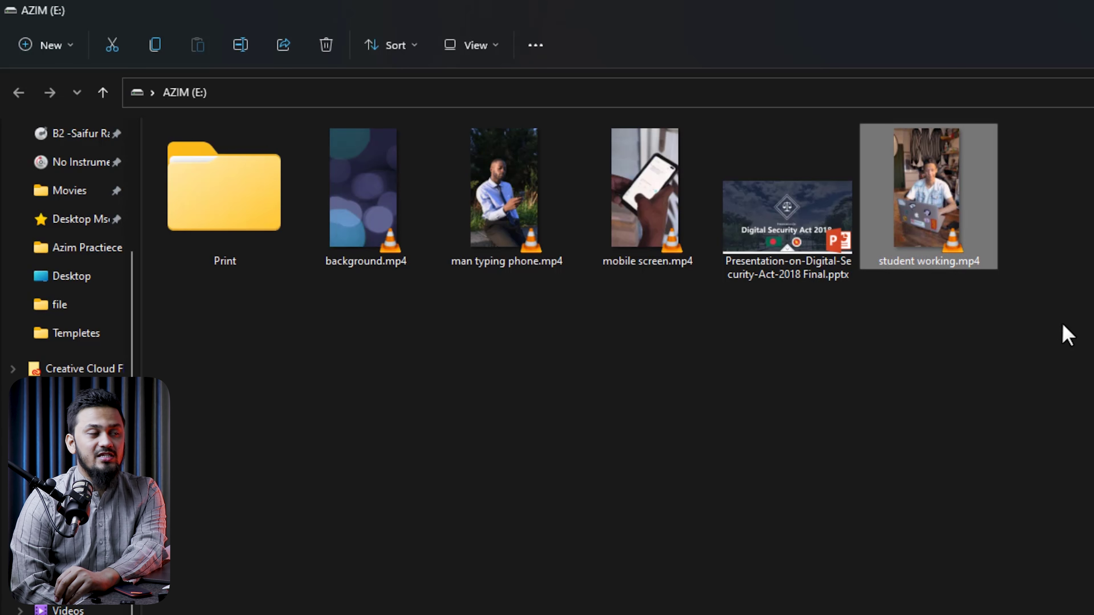
pyautogui.hotkey('shift', 'Delete')
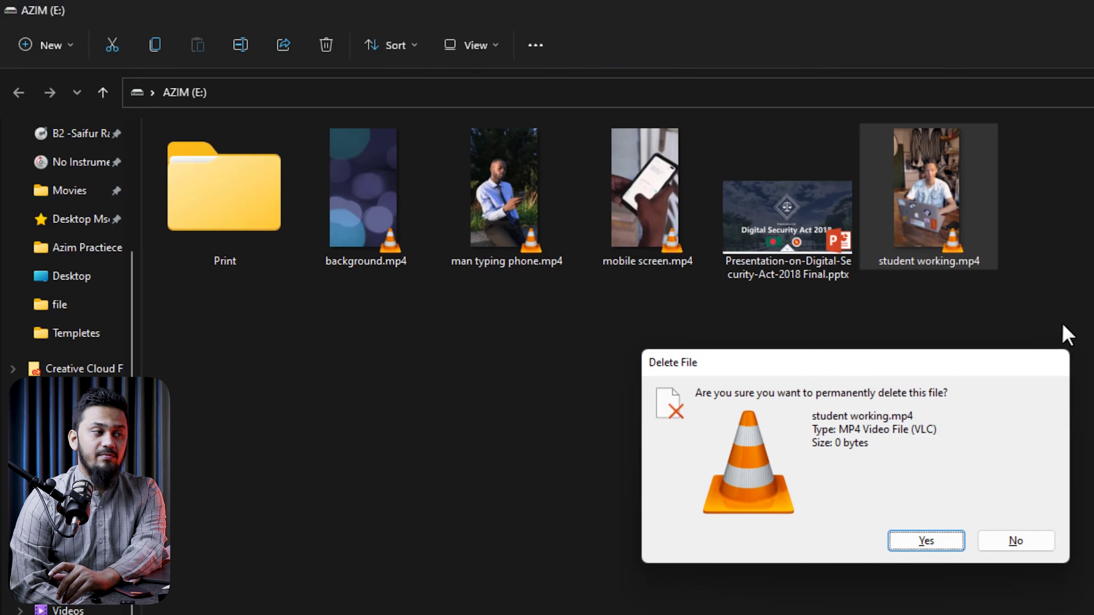
pyautogui.press('Return')
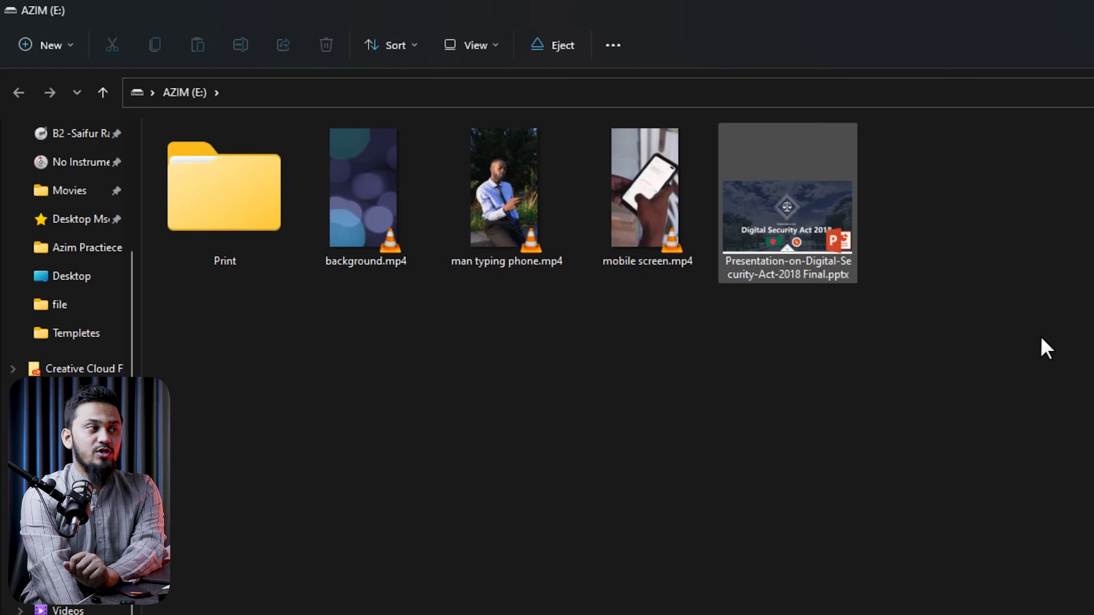
# Permanently delete the PowerPoint file Presentation-on-Digital-Security-Act-2018 Final.pptx from the E: drive.
pyautogui.click(836, 238)
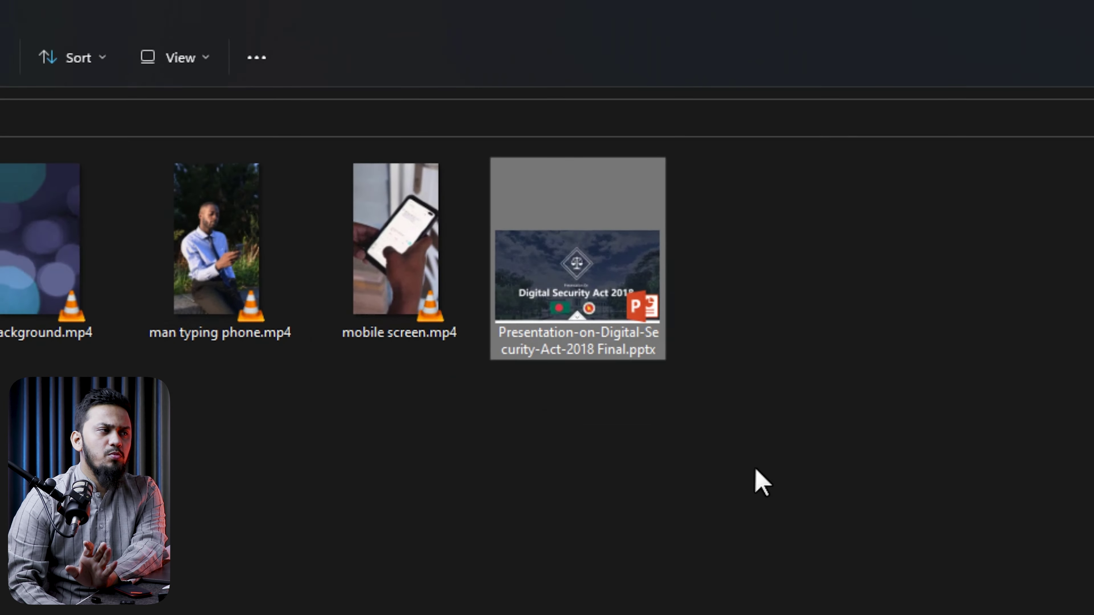
pyautogui.press('Delete')
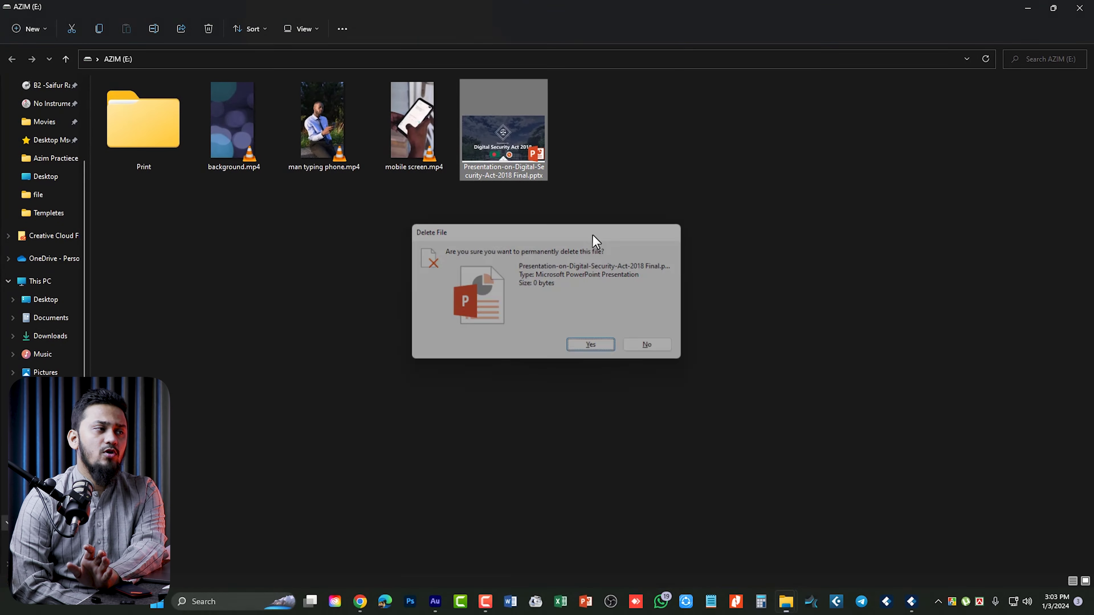
pyautogui.press('Return')
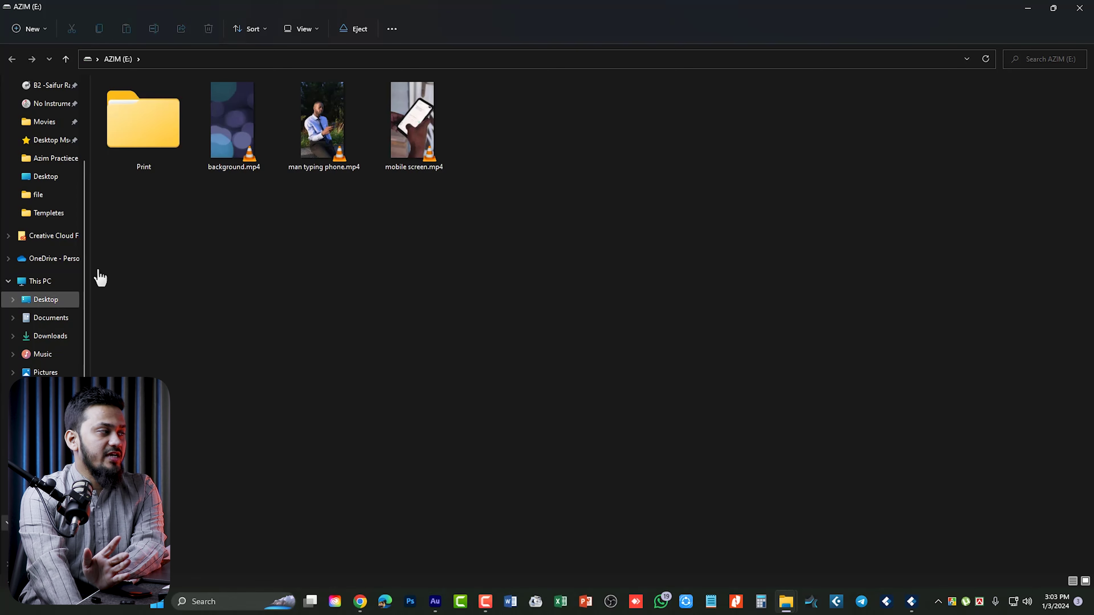
# Reopen the E: drive through This PC to check whether the deleted files are gone, and put its window away.
pyautogui.click(39, 281)
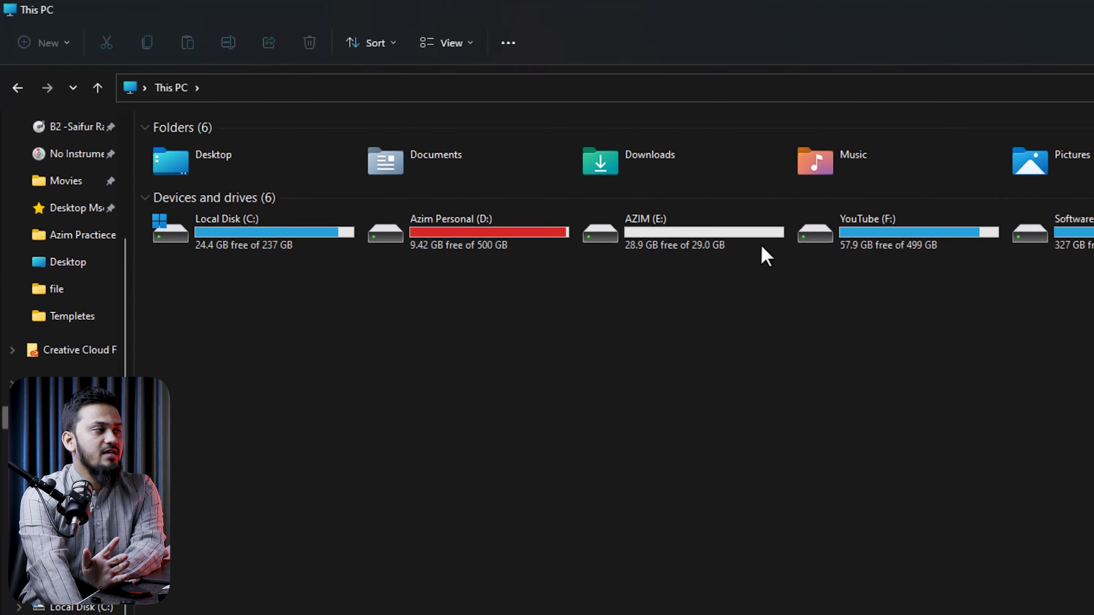
pyautogui.doubleClick(939, 295)
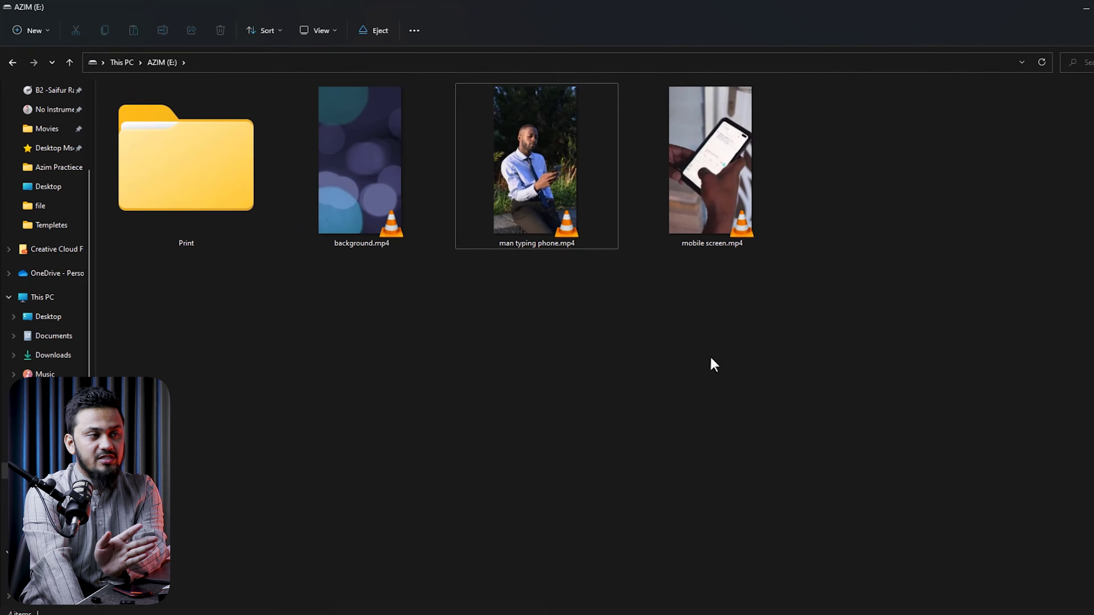
pyautogui.click(1085, 8)
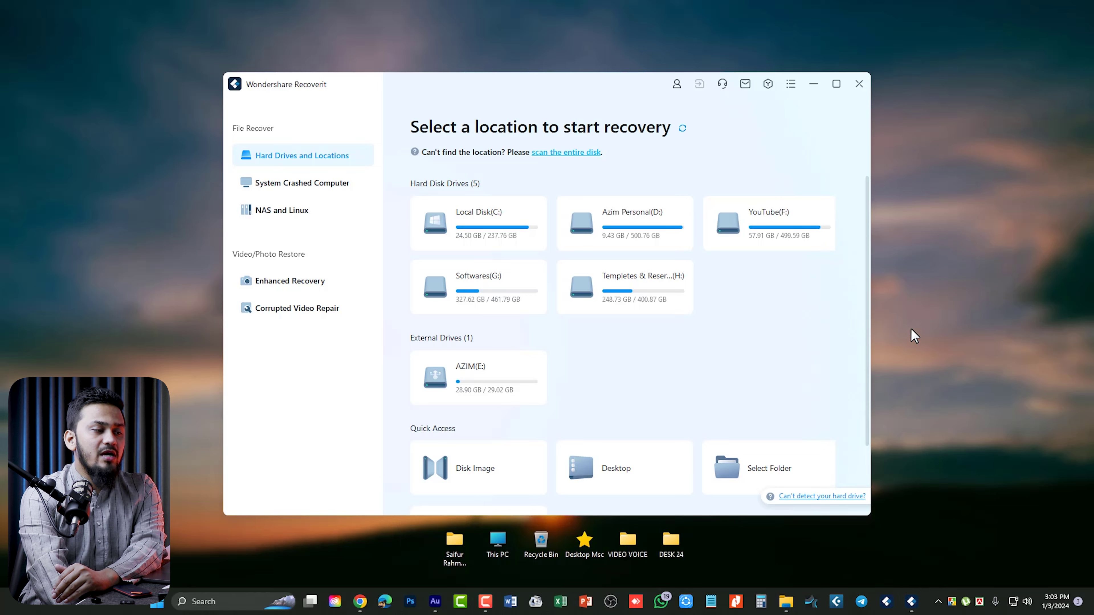
# Minimize Recoverit, open the Recycle Bin to check it for the deleted files, and close it.
pyautogui.click(816, 86)
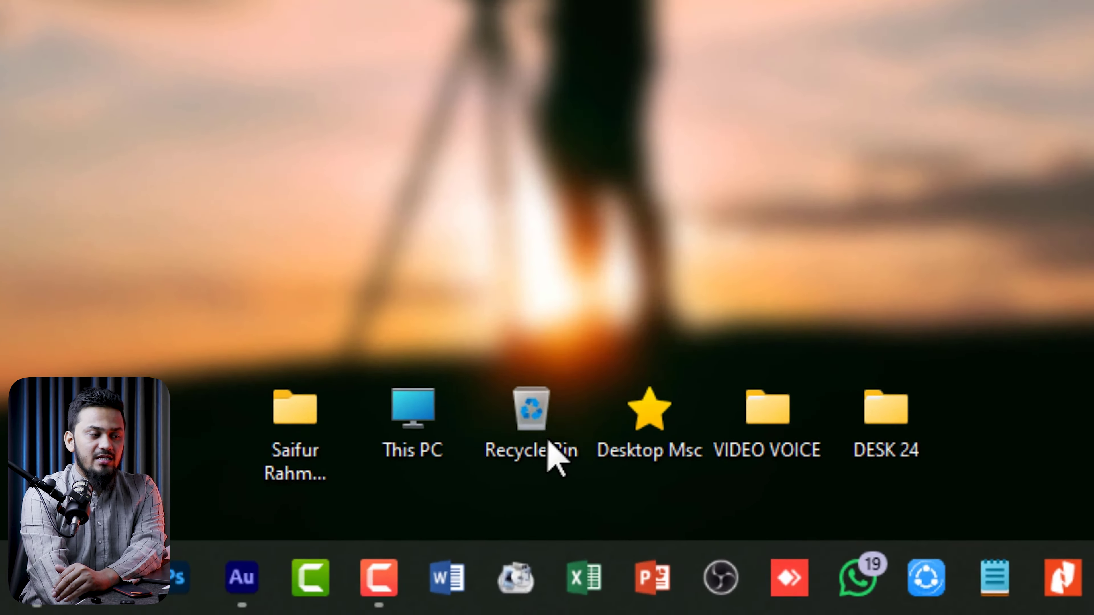
pyautogui.doubleClick(548, 443)
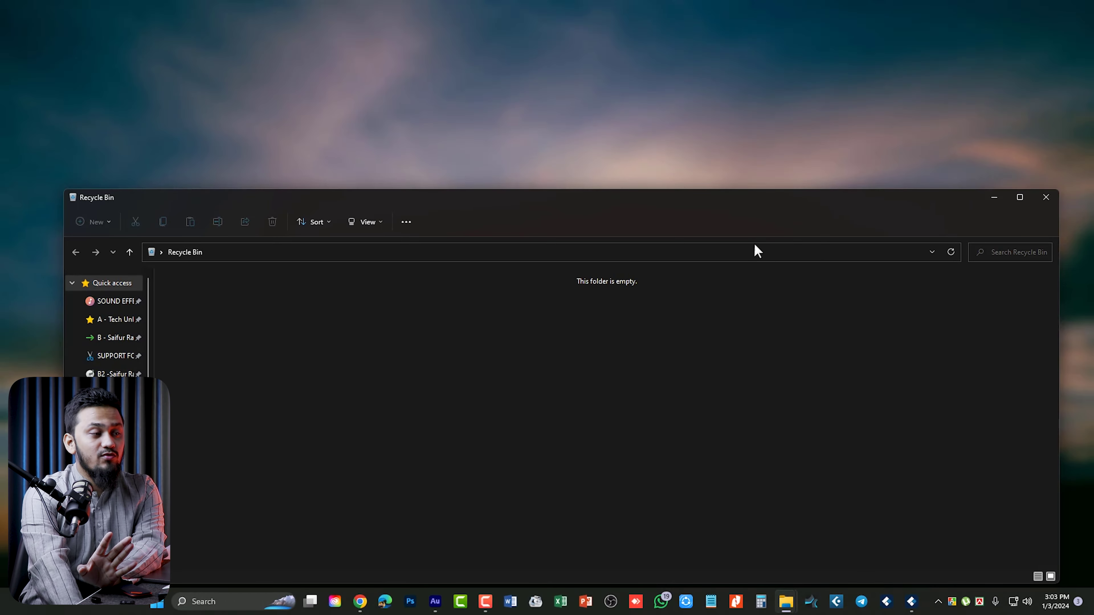
pyautogui.click(1046, 197)
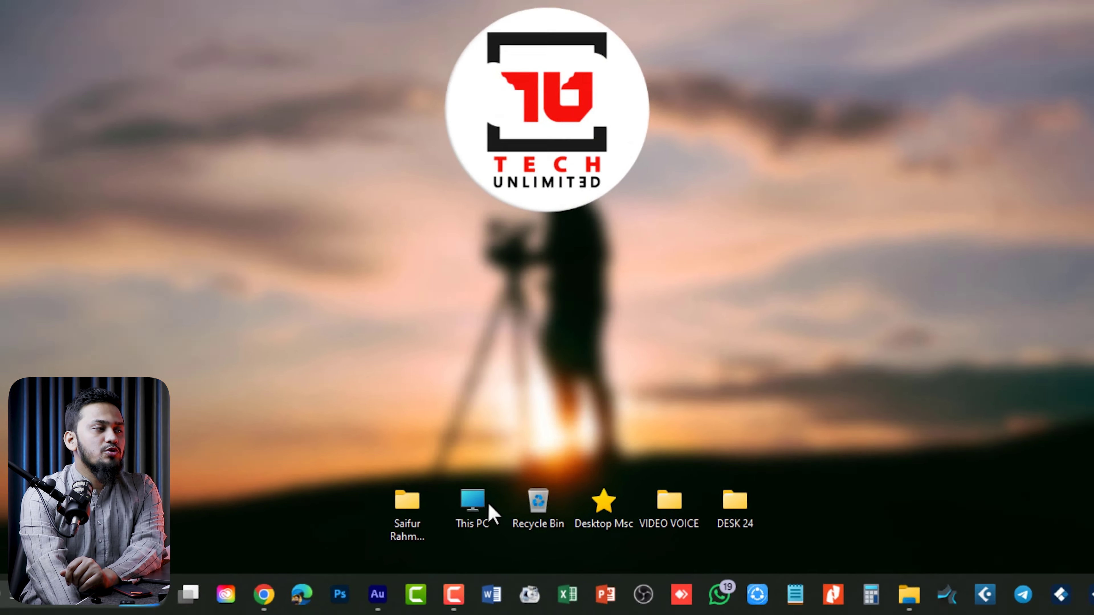
# Open the E: drive from the desktop's This PC, inspect its contents in a maximized window, and minimize the window.
pyautogui.doubleClick(468, 495)
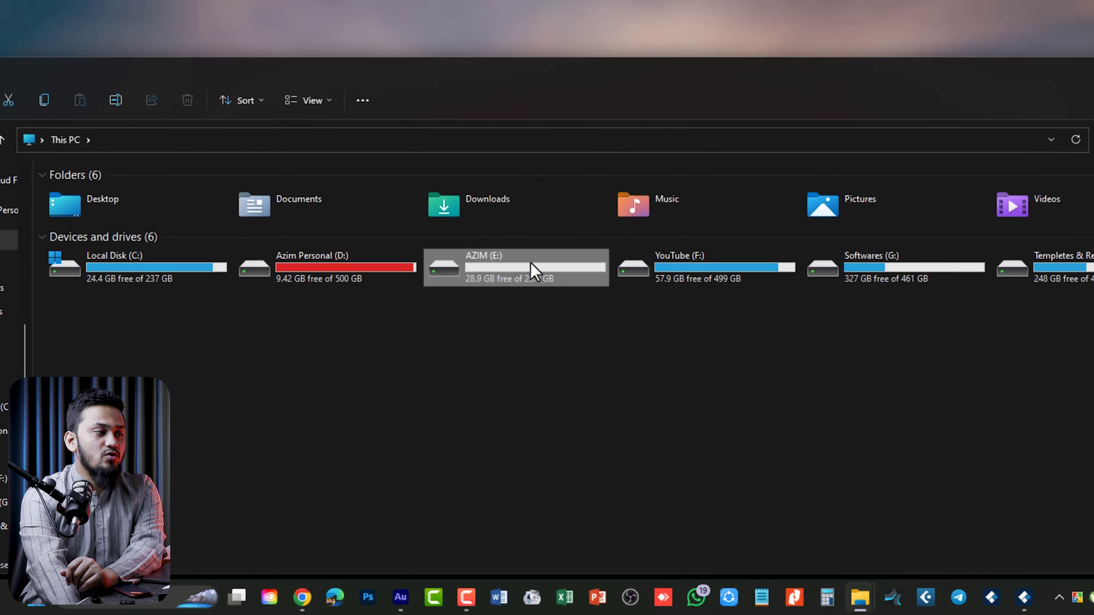
pyautogui.doubleClick(512, 347)
pyautogui.click(1019, 195)
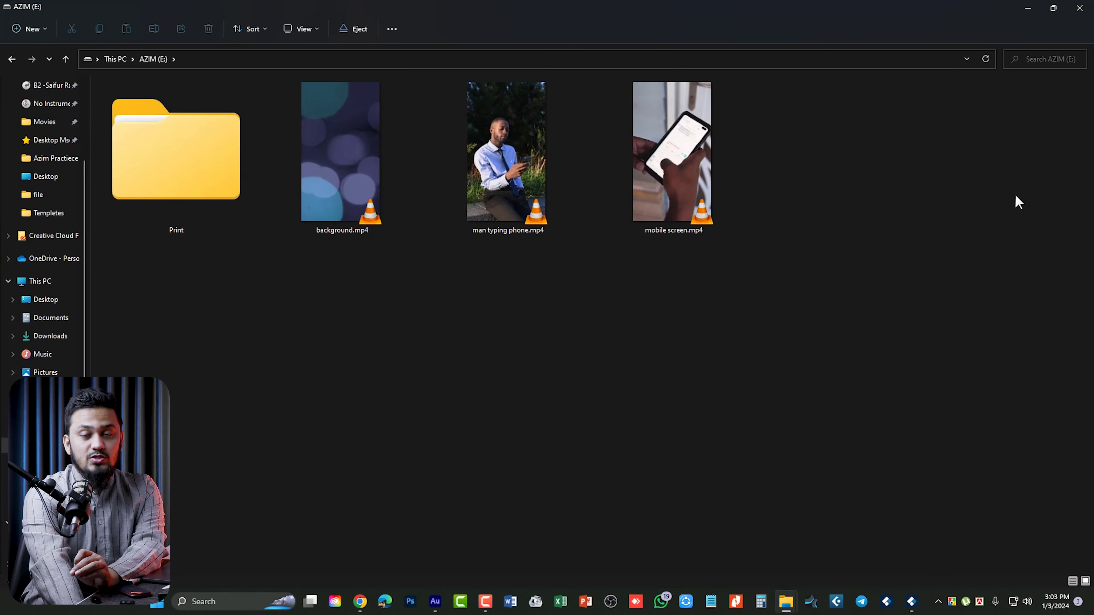
pyautogui.click(1028, 7)
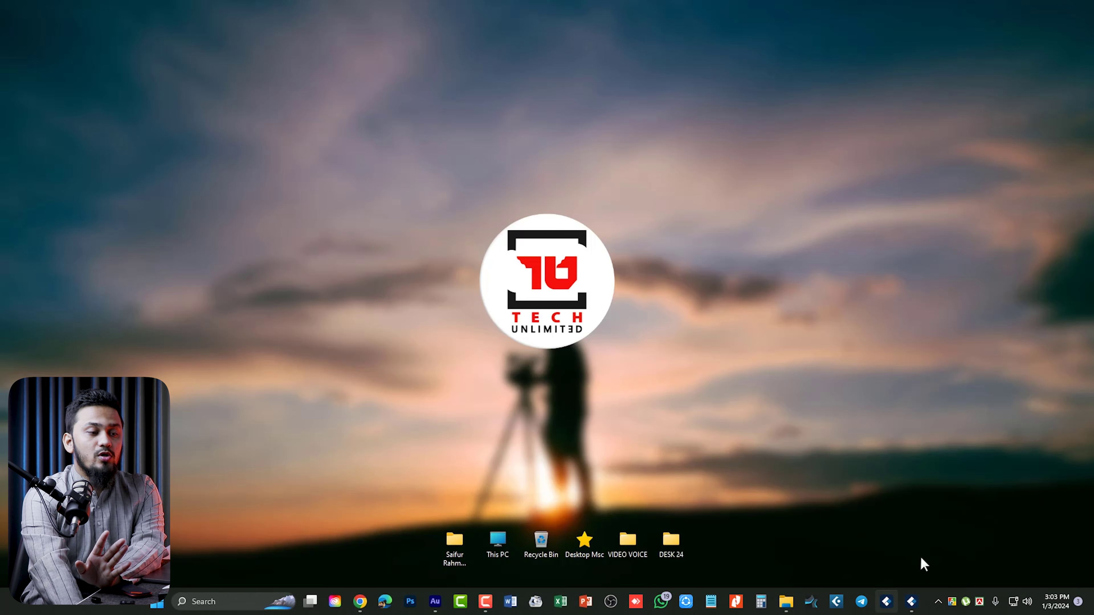
# Switch back to Wondershare Recoverit and view its System Crashed Computer and NAS and Linux recovery options.
pyautogui.click(912, 603)
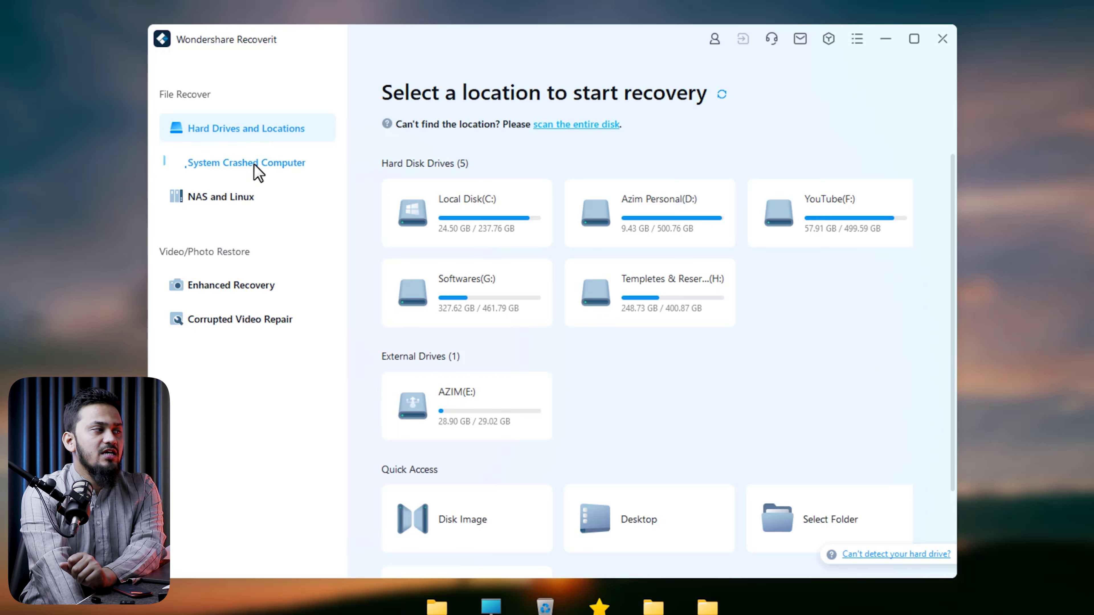
pyautogui.click(257, 175)
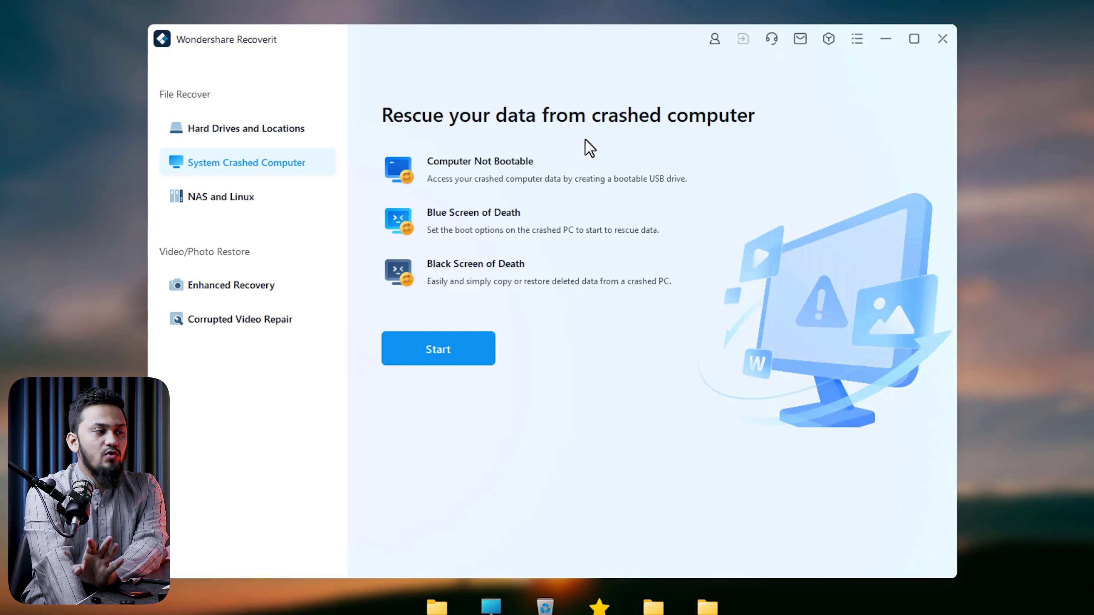
pyautogui.click(228, 204)
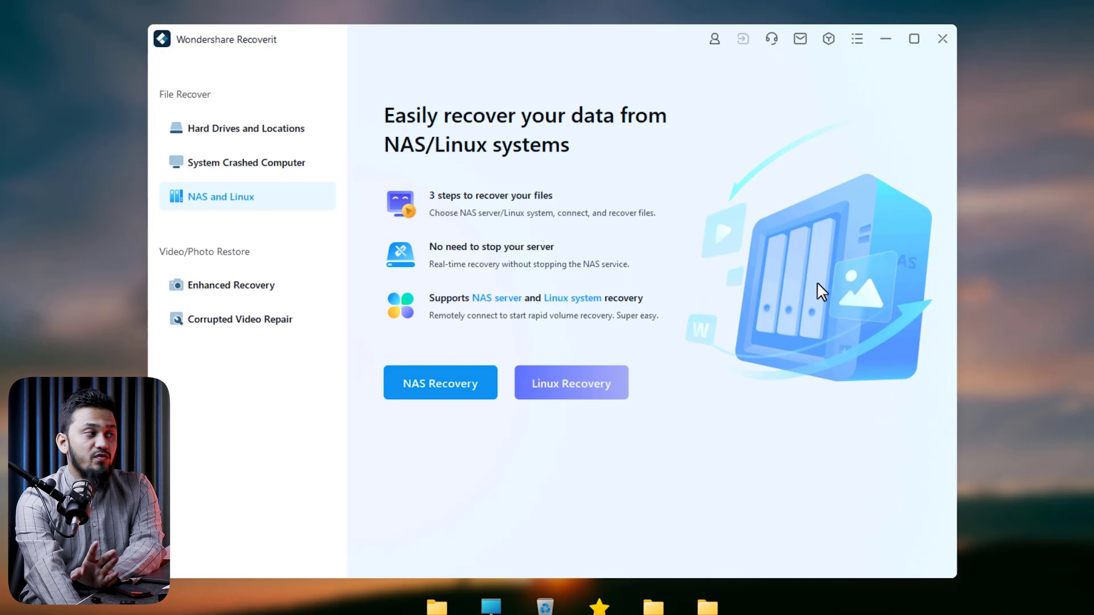
# View the Enhanced Recovery option and look through its list of external and hard disk drives.
pyautogui.click(269, 294)
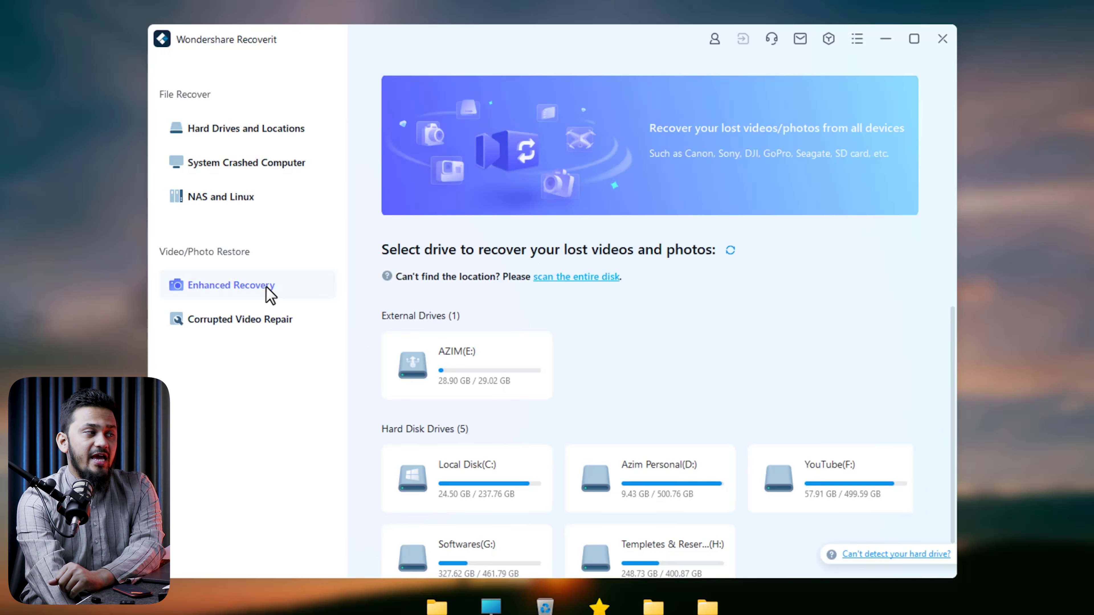
pyautogui.scroll(-1, 861, 448)
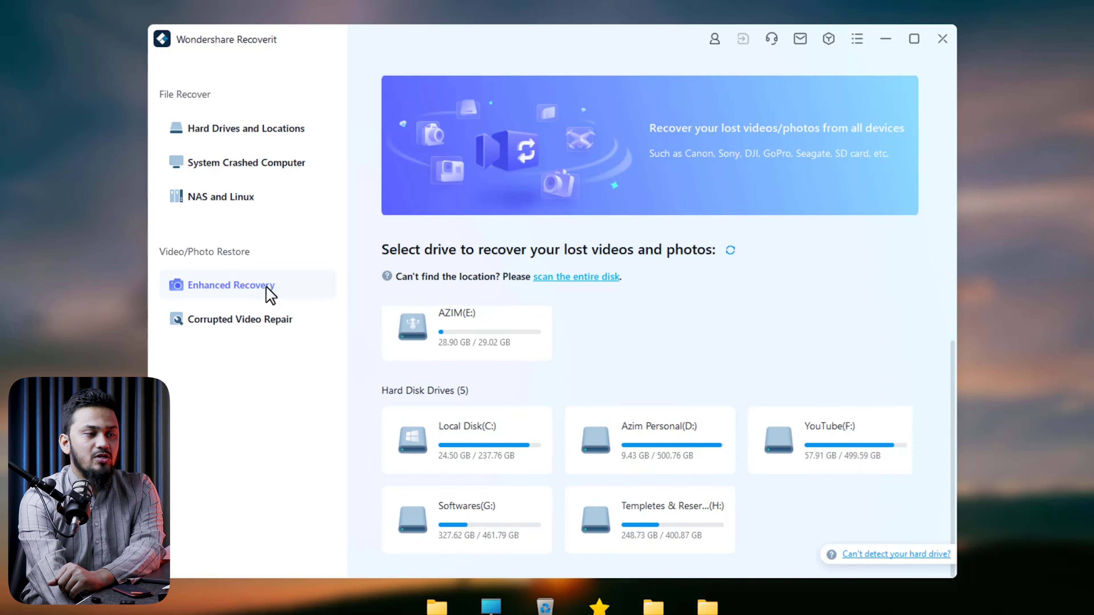
pyautogui.scroll(1, 849, 396)
pyautogui.scroll(-1, 849, 396)
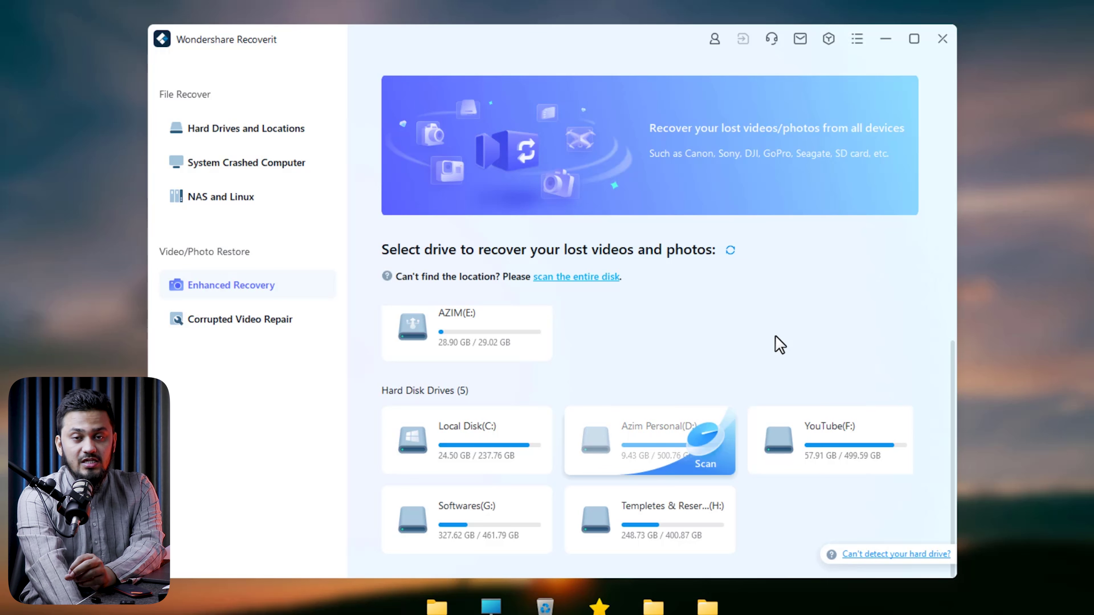
# View the Corrupted Video Repair option, open its video file picker, and cancel without adding a video.
pyautogui.click(205, 329)
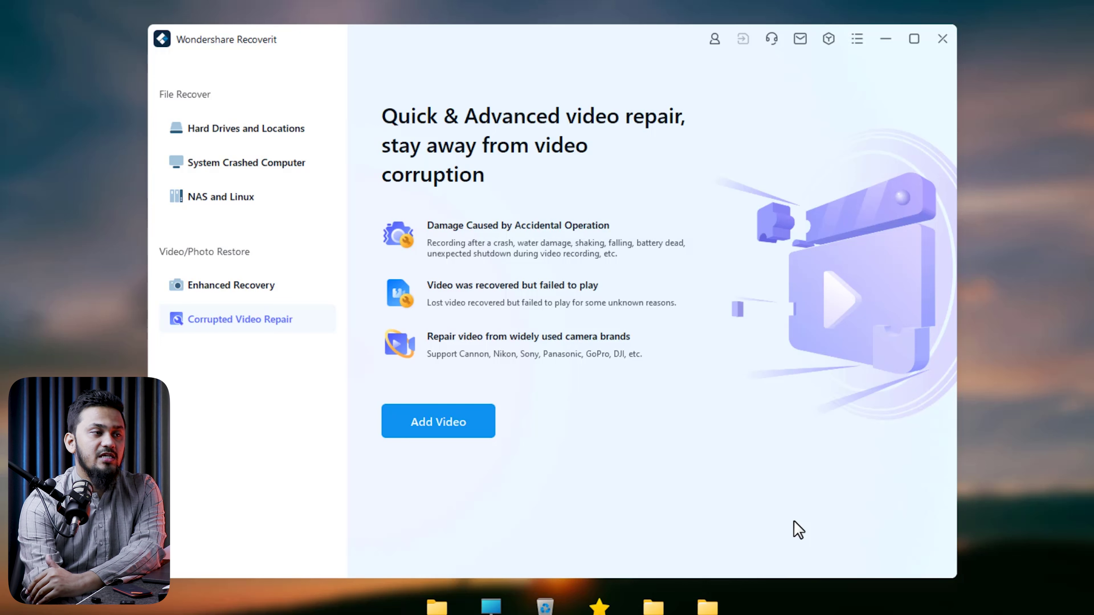
pyautogui.click(448, 425)
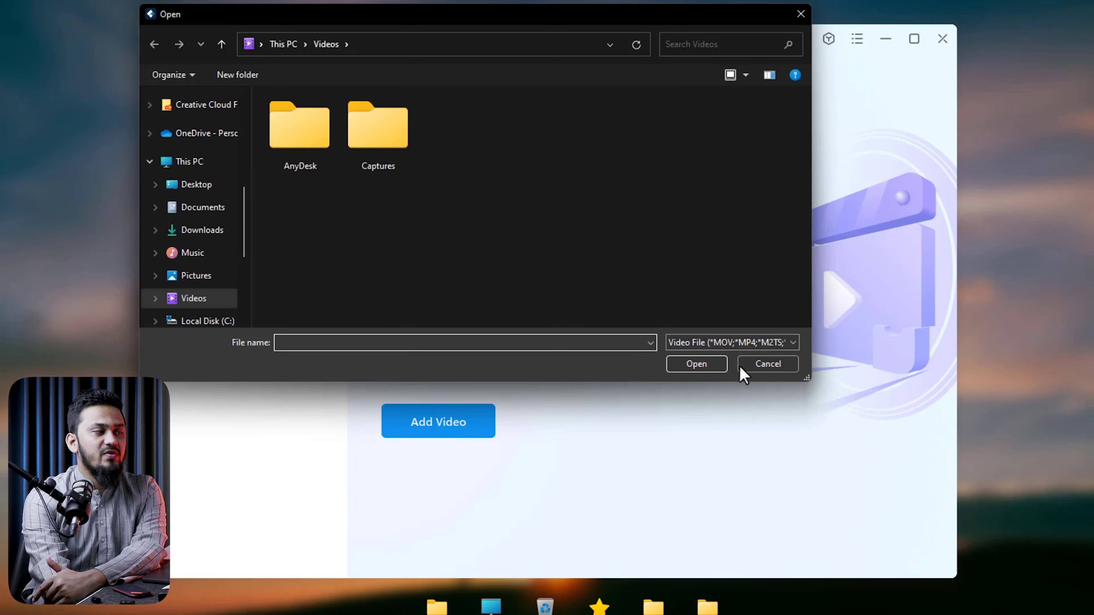
pyautogui.click(767, 364)
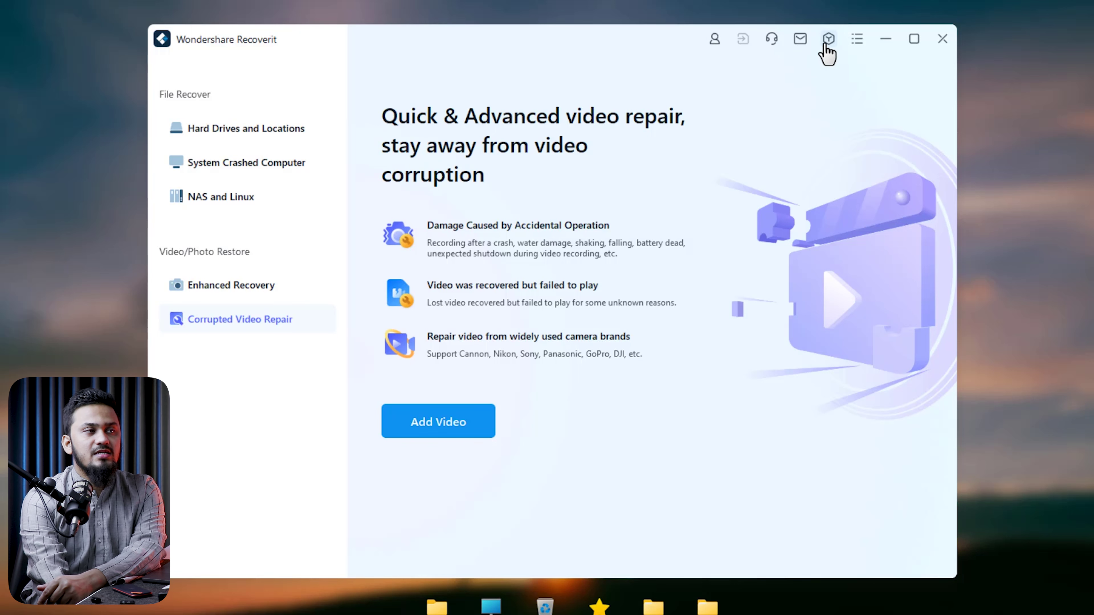
# Look through Recoverit's additional options, including the available interface languages and Backup data, and leave them without changes.
pyautogui.click(858, 38)
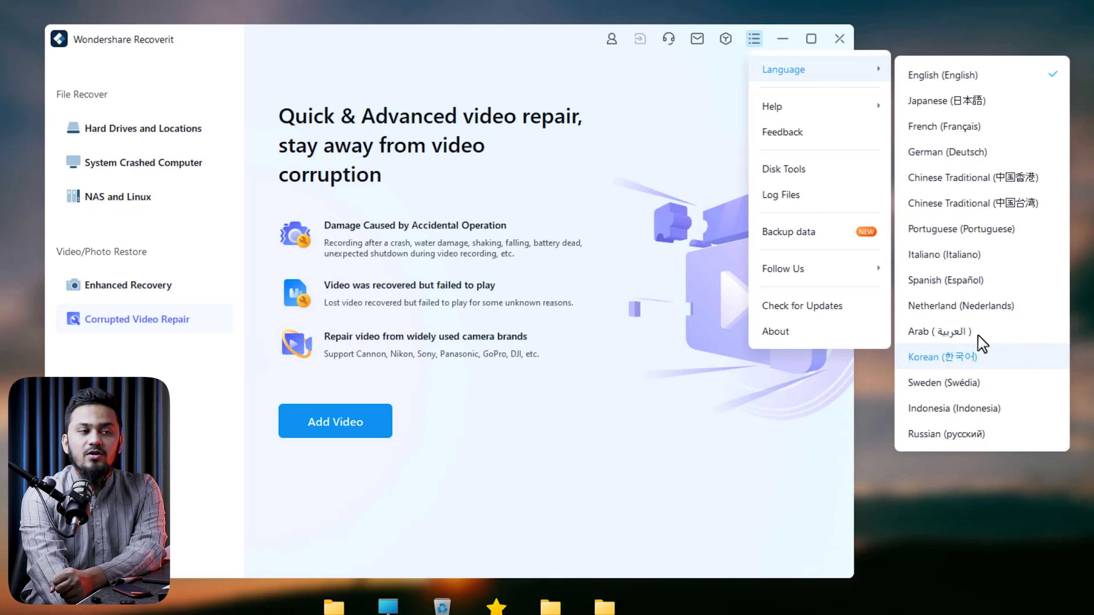
pyautogui.press('Down')
pyautogui.press('Down')
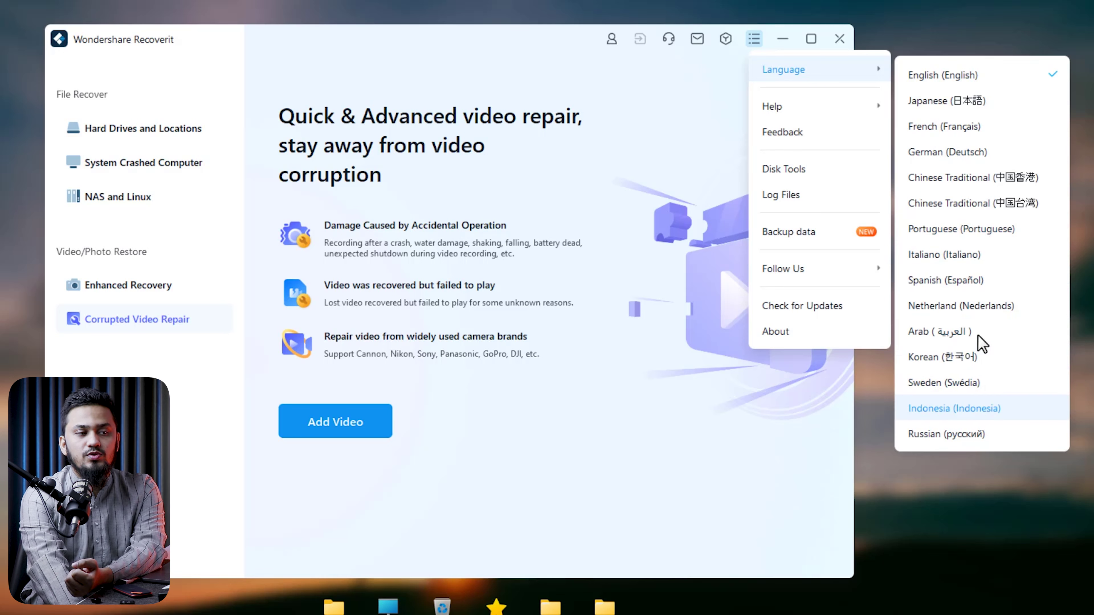
pyautogui.press('Down')
pyautogui.press('Down')
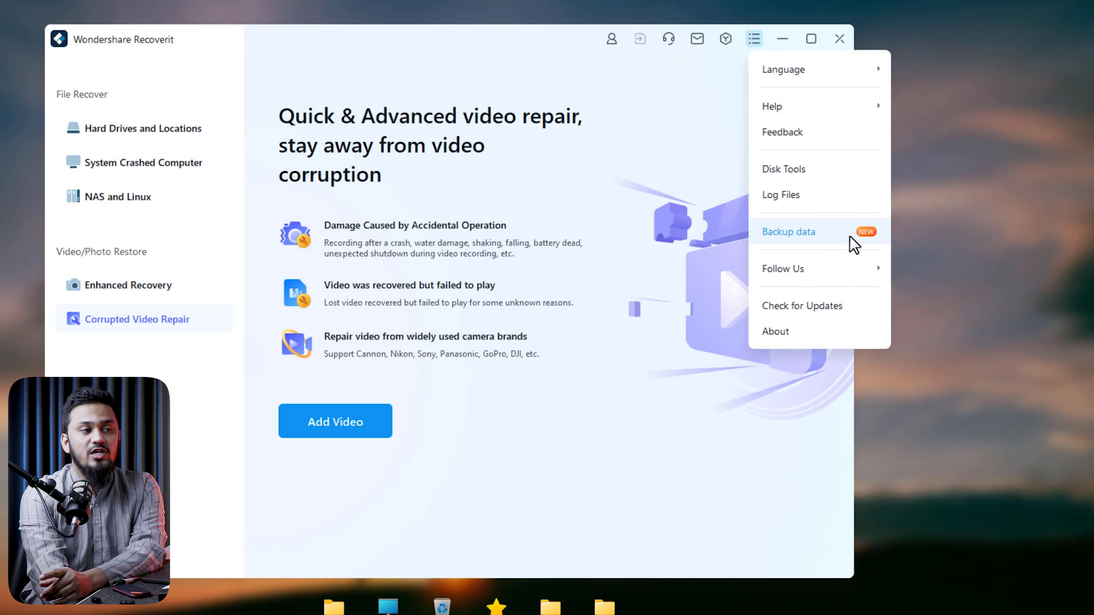
pyautogui.moveTo(851, 241)
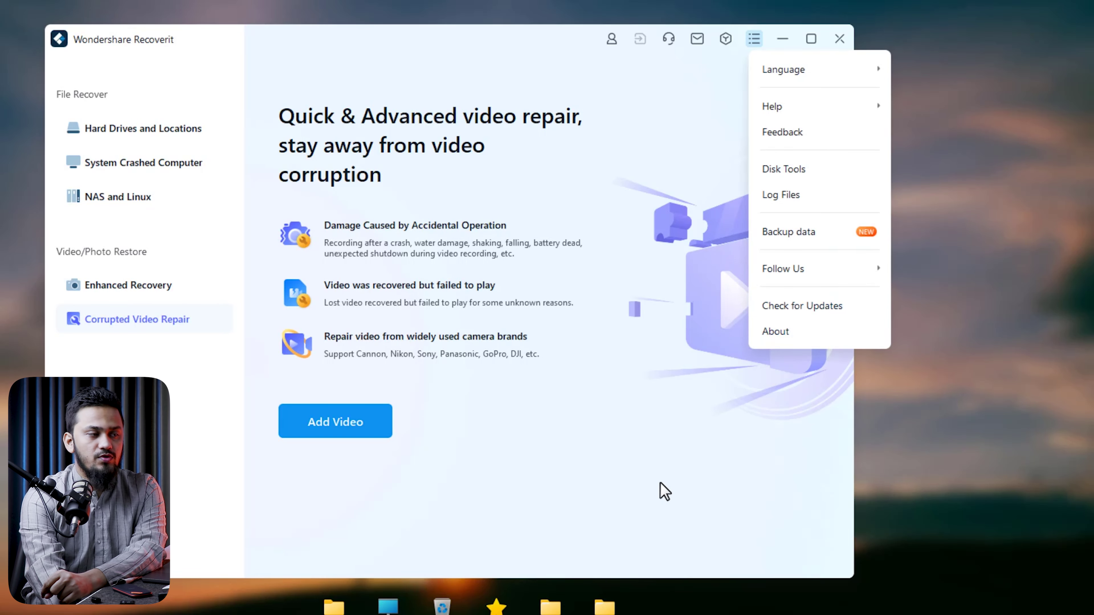
pyautogui.click(672, 481)
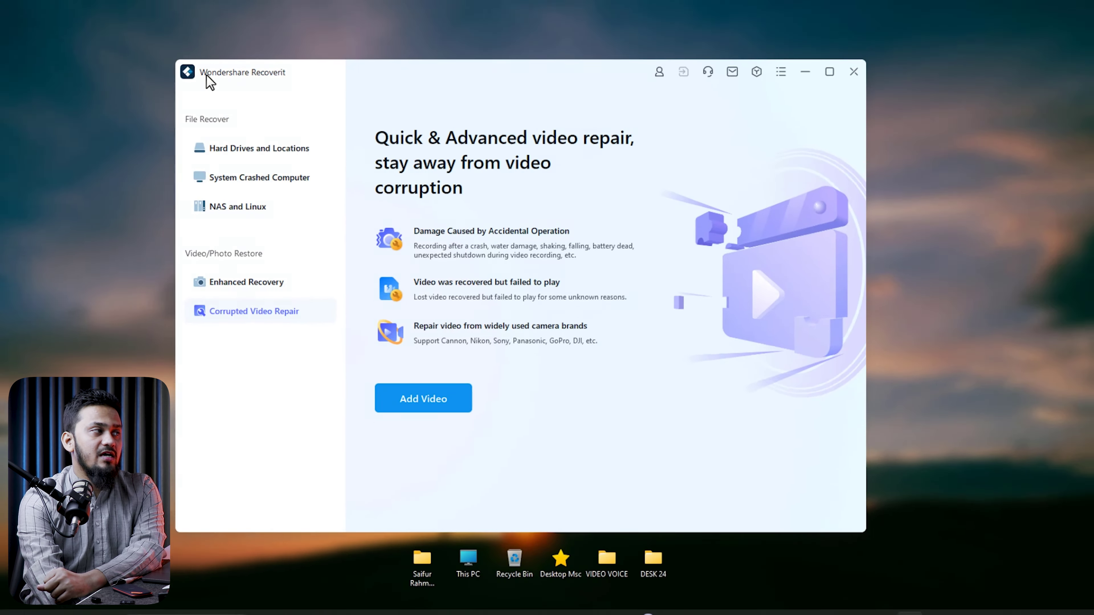
# Maximize the Recoverit window and show the Hard Drives and Locations recovery options.
pyautogui.doubleClick(88, 43)
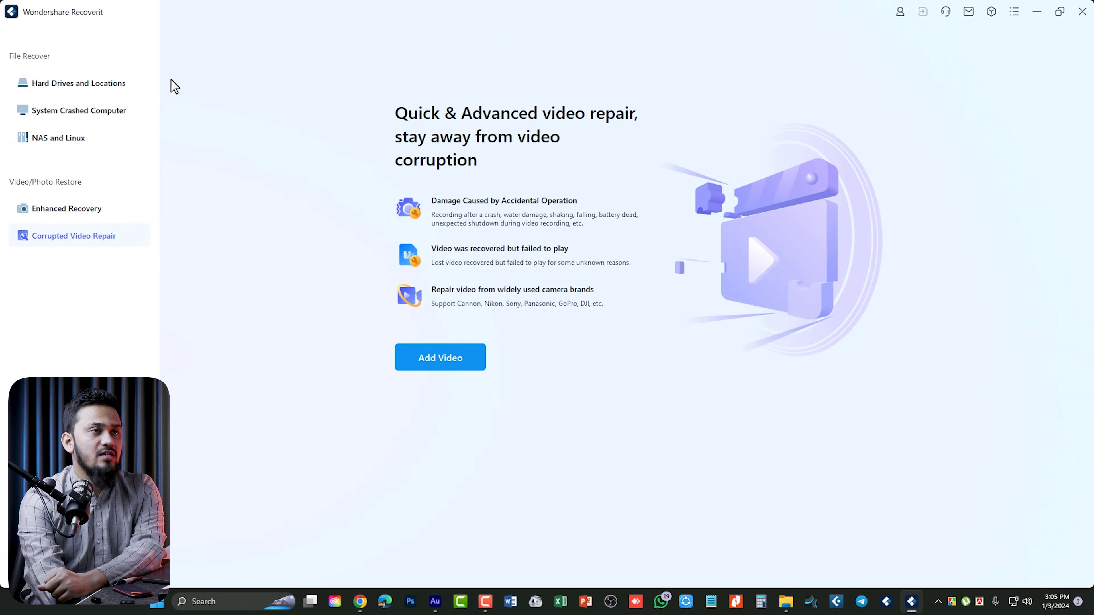
pyautogui.click(54, 85)
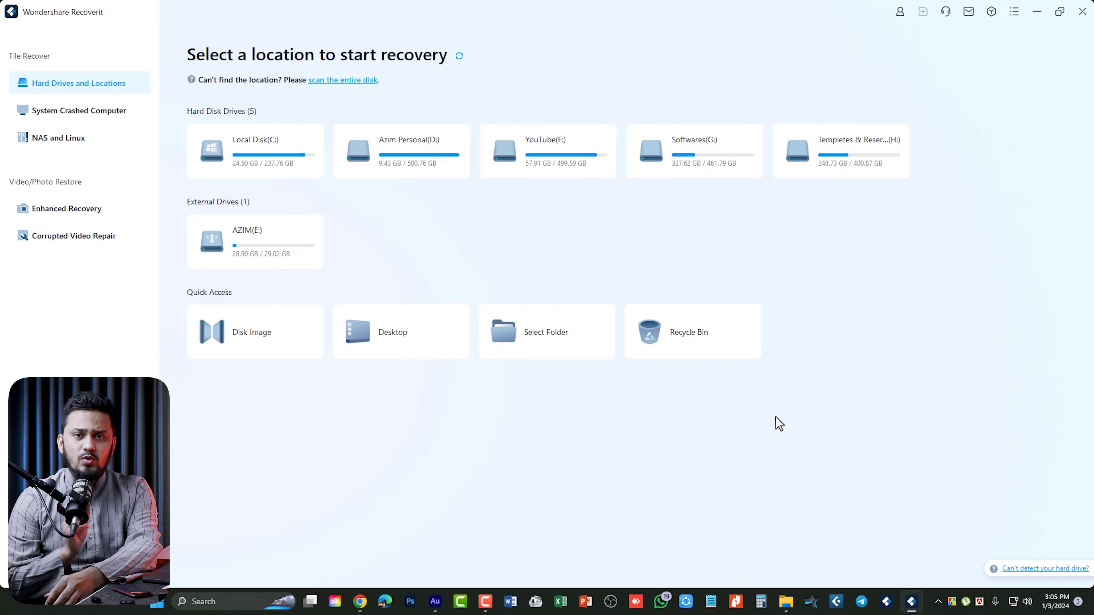
# Minimize Recoverit, inspect the E: drive through the desktop's This PC in a maximized window, and close that window.
pyautogui.click(1037, 12)
pyautogui.doubleClick(497, 544)
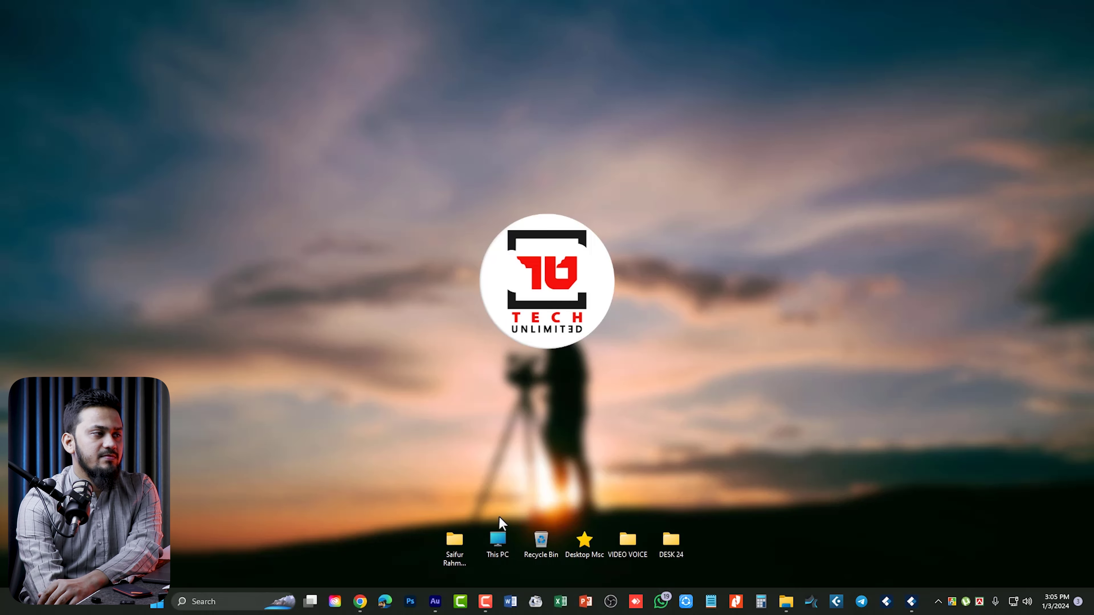
pyautogui.doubleClick(534, 357)
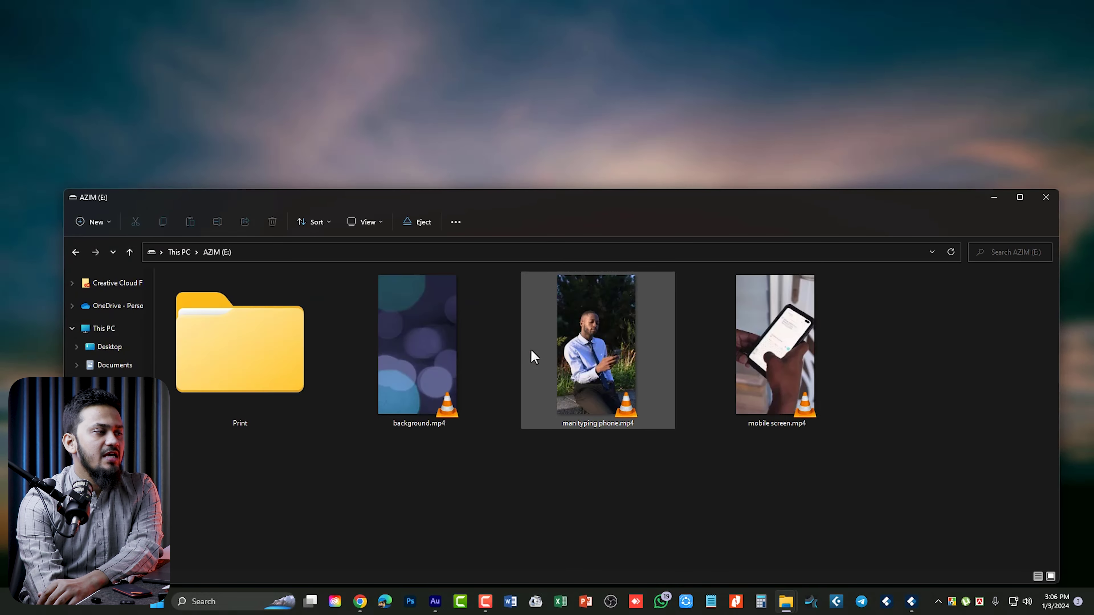
pyautogui.click(1019, 197)
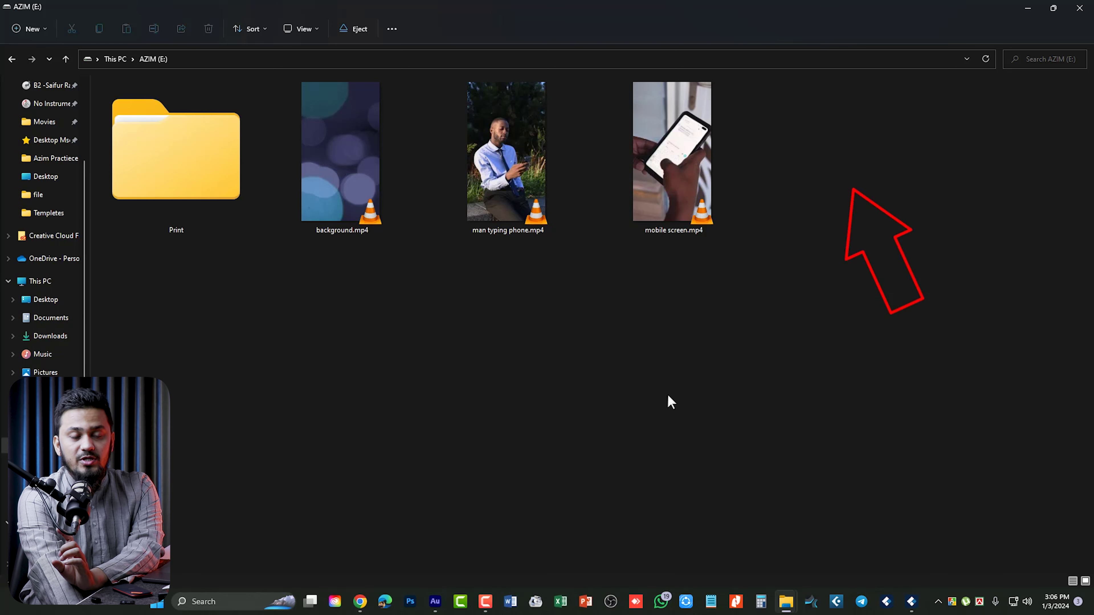
pyautogui.click(1080, 8)
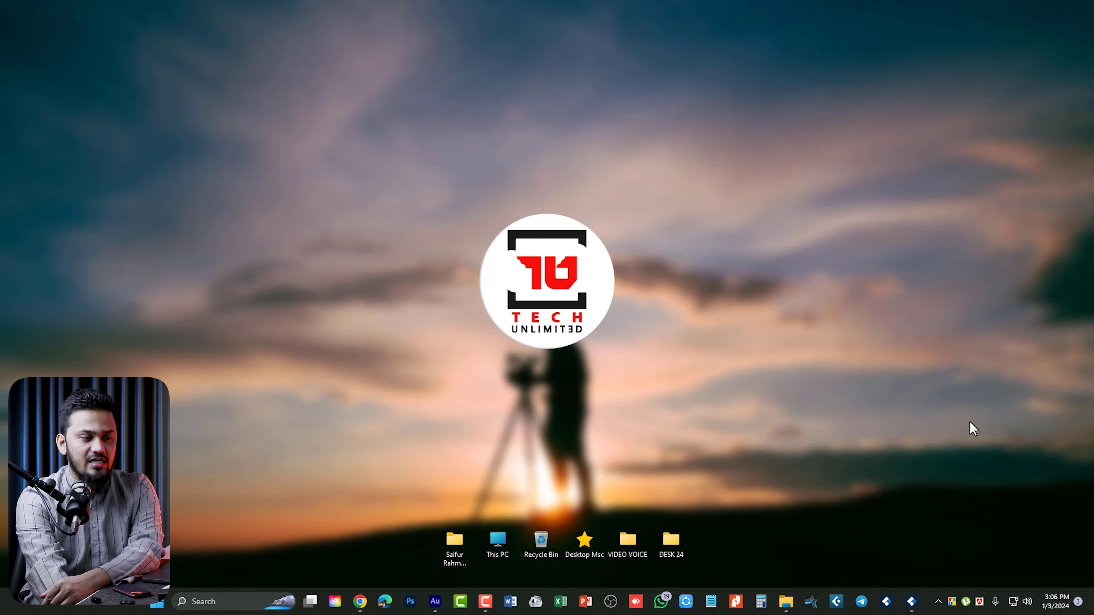
# Switch to Recoverit, recheck the E: drive's already open window, and scan that external drive for lost files.
pyautogui.click(912, 602)
pyautogui.moveTo(259, 241)
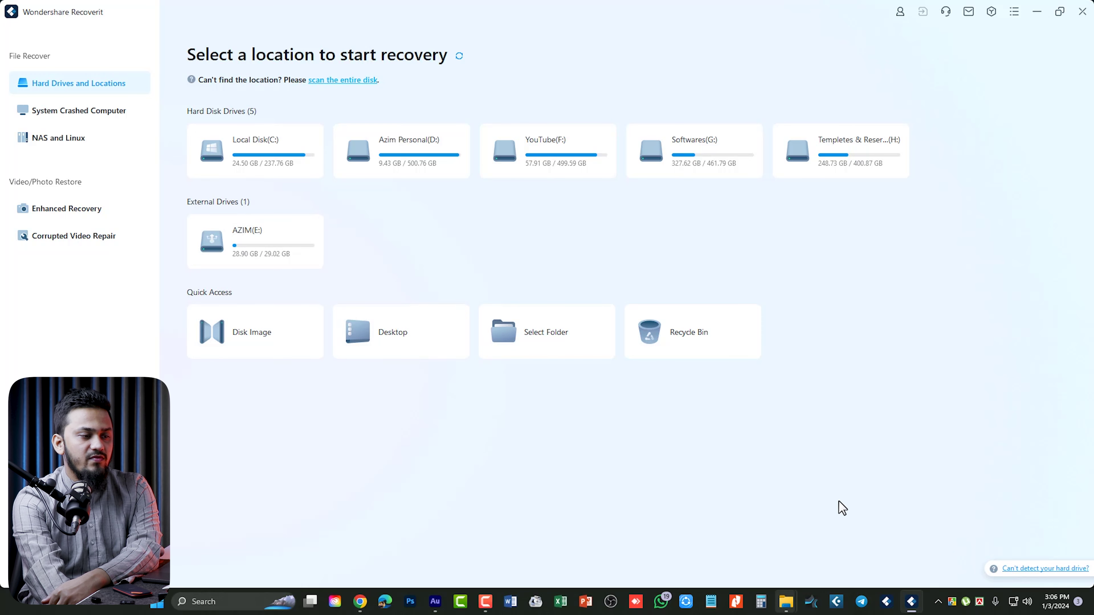
pyautogui.moveTo(786, 602)
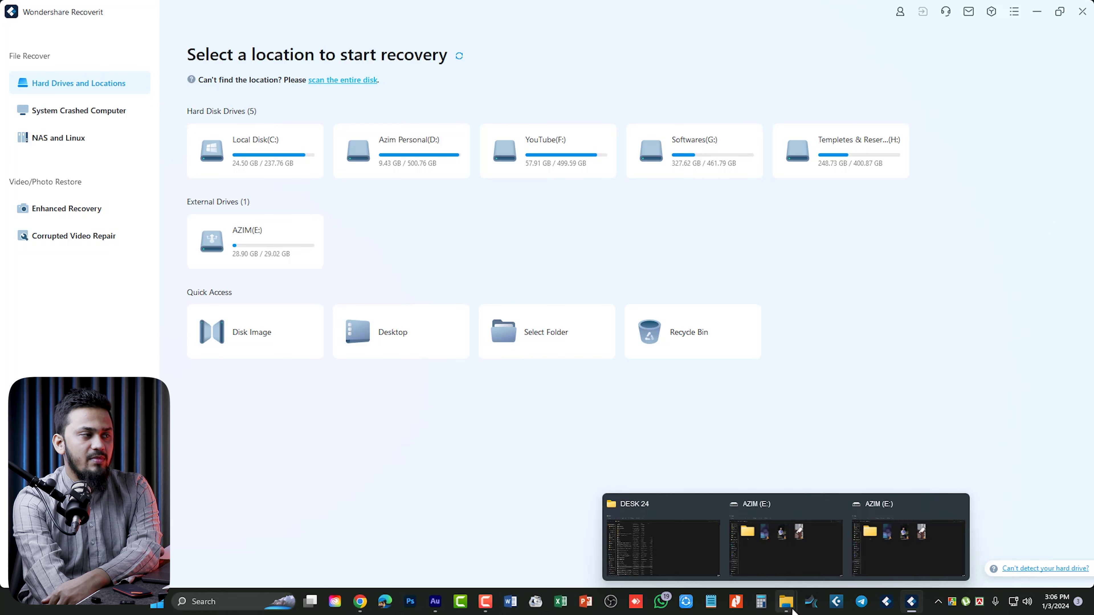
pyautogui.click(879, 542)
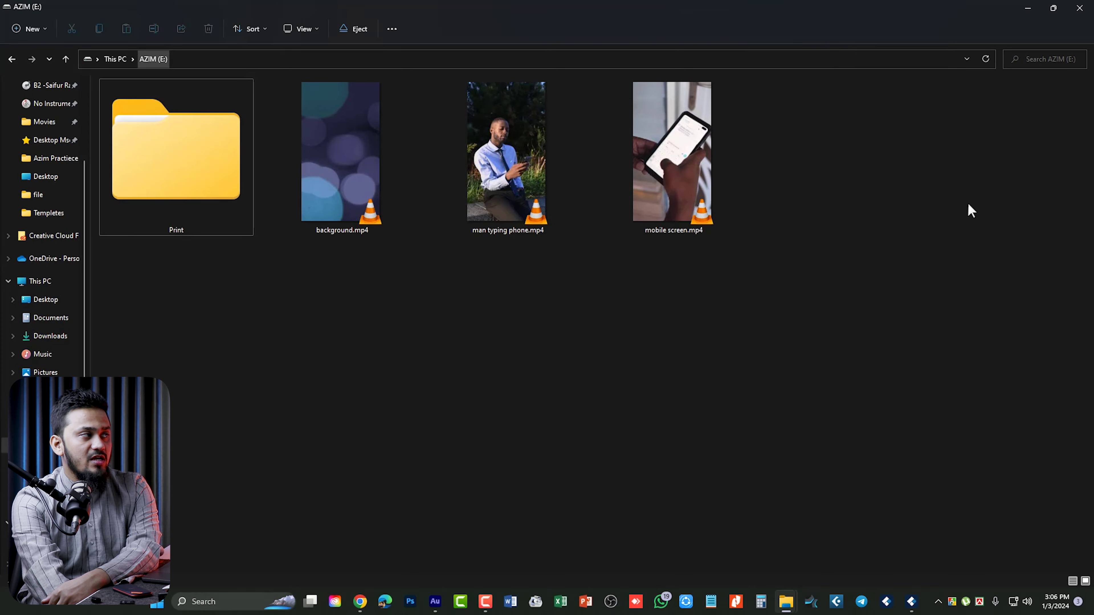
pyautogui.click(1028, 8)
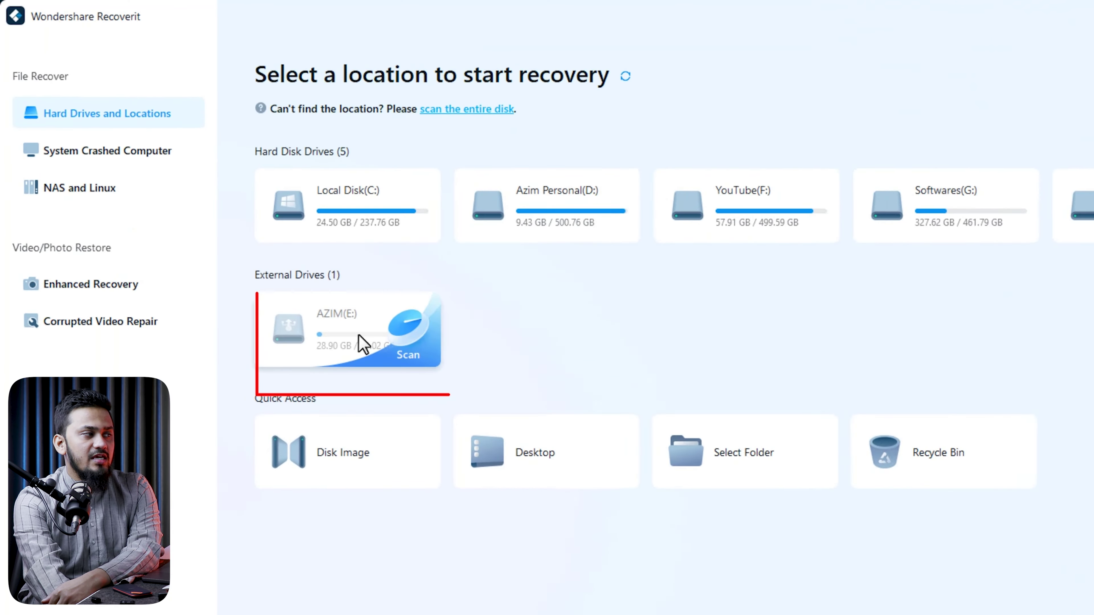
pyautogui.click(282, 262)
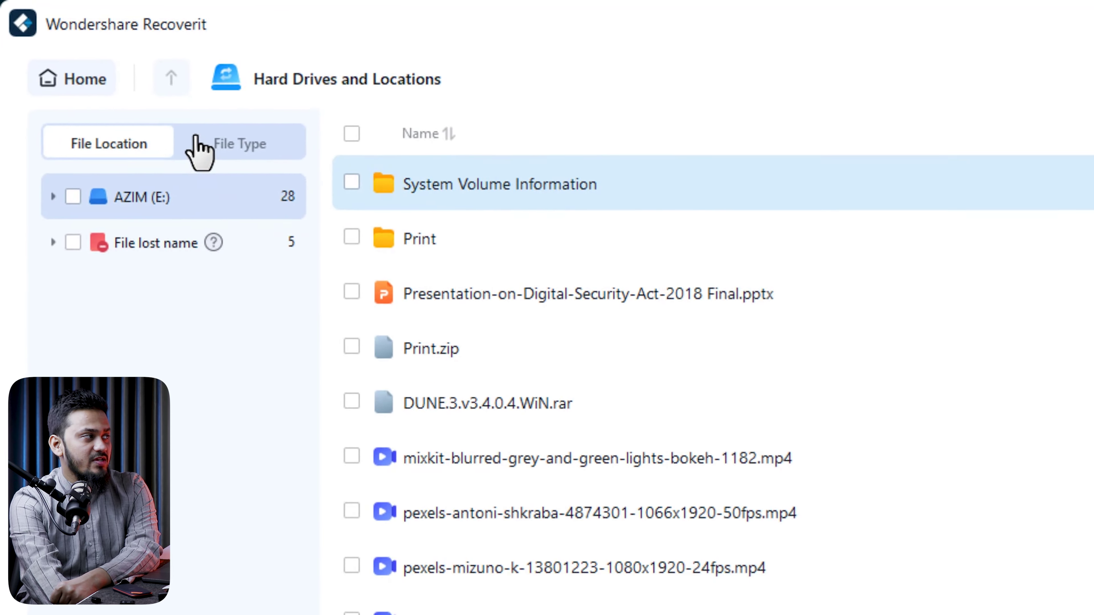
# Browse the E: drive scan results by file type, including Video, Audio, Document, Email and Database, and return to the file location view.
pyautogui.click(197, 142)
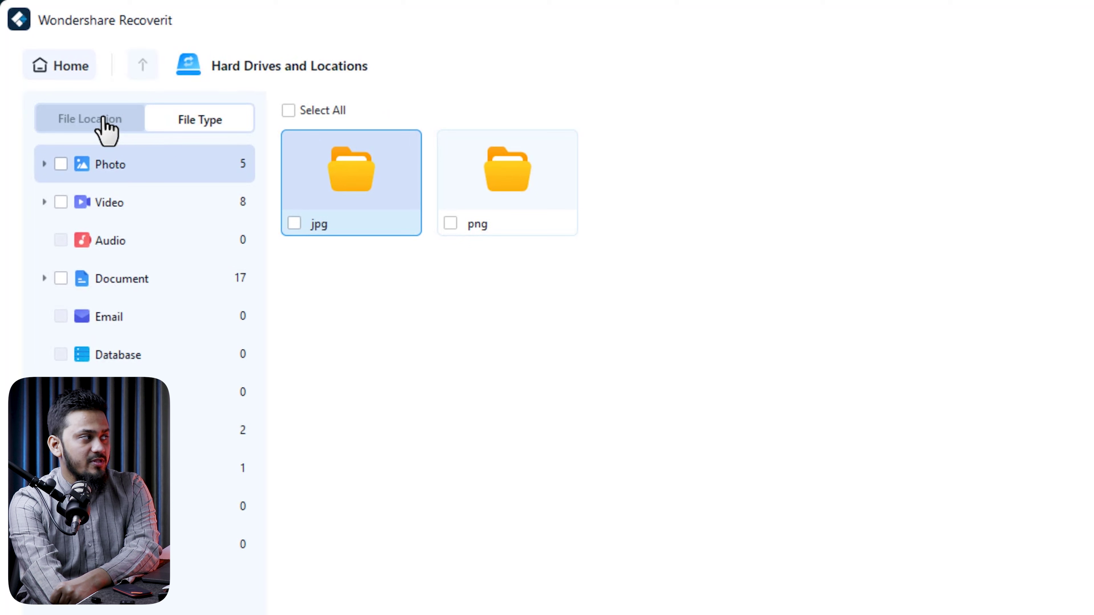
pyautogui.click(129, 219)
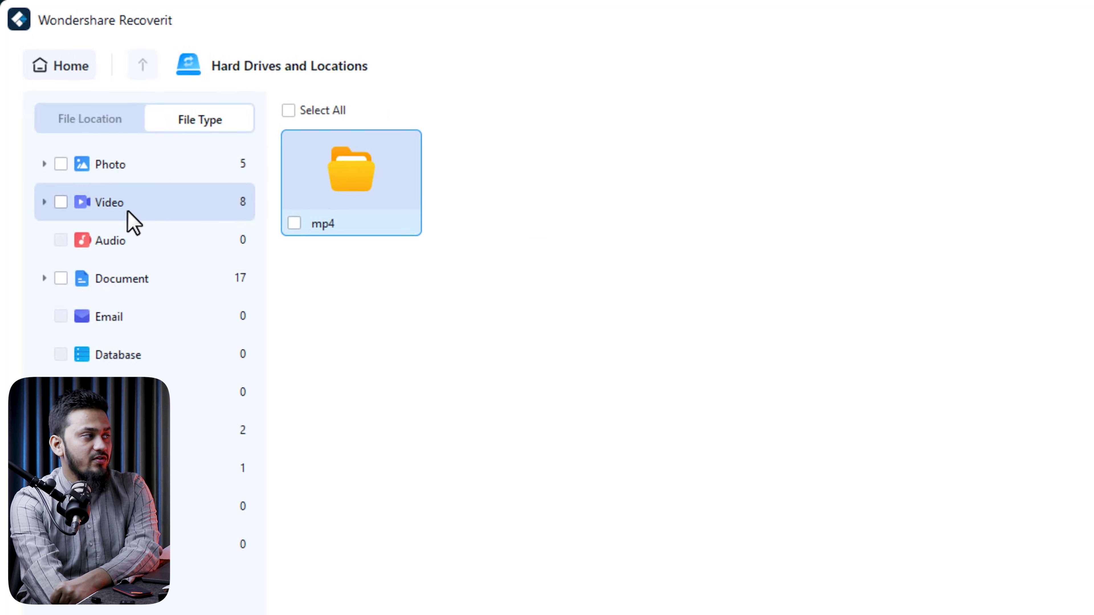
pyautogui.click(130, 242)
pyautogui.click(130, 280)
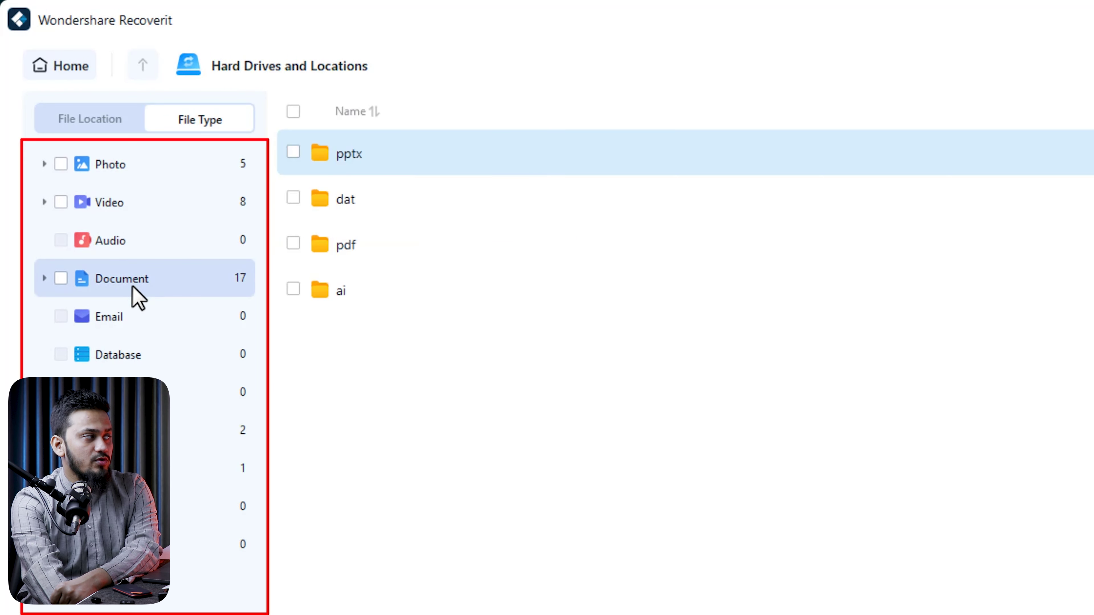
pyautogui.click(135, 323)
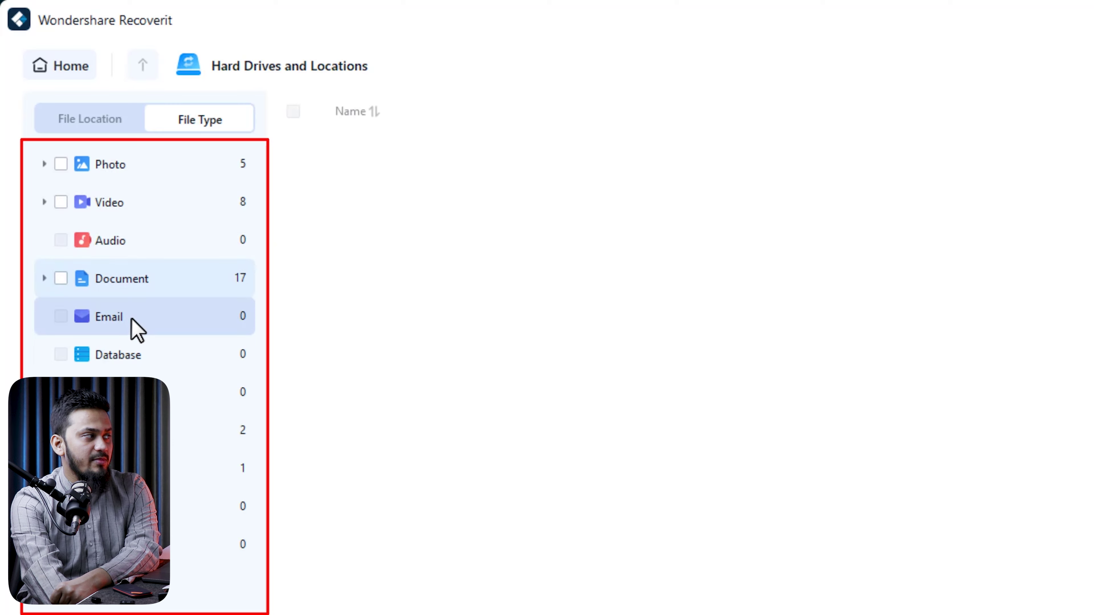
pyautogui.click(160, 367)
pyautogui.click(168, 429)
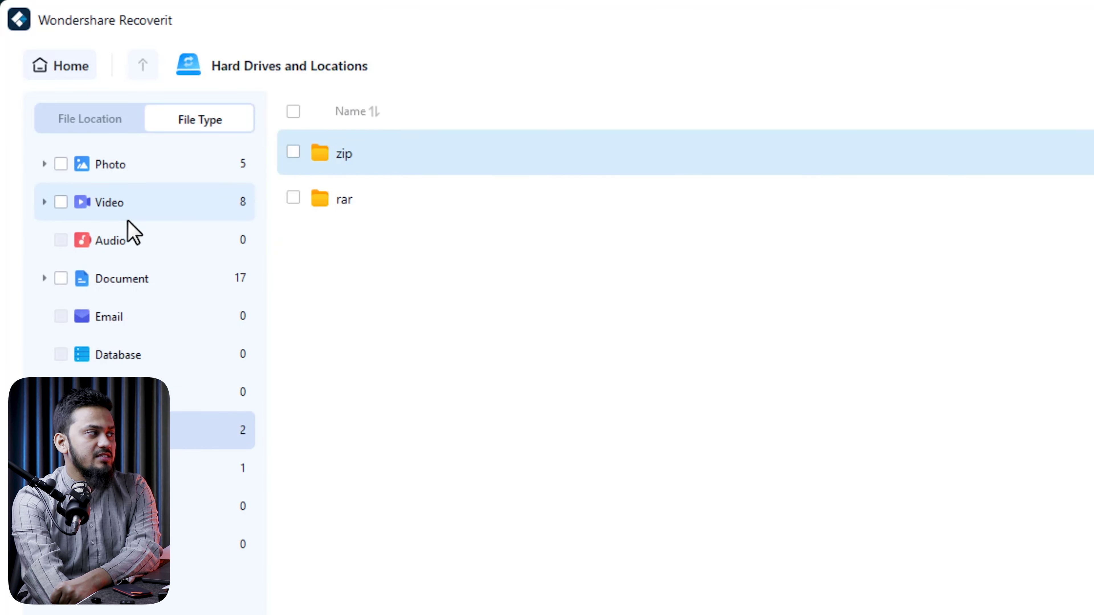
pyautogui.click(130, 218)
pyautogui.click(89, 119)
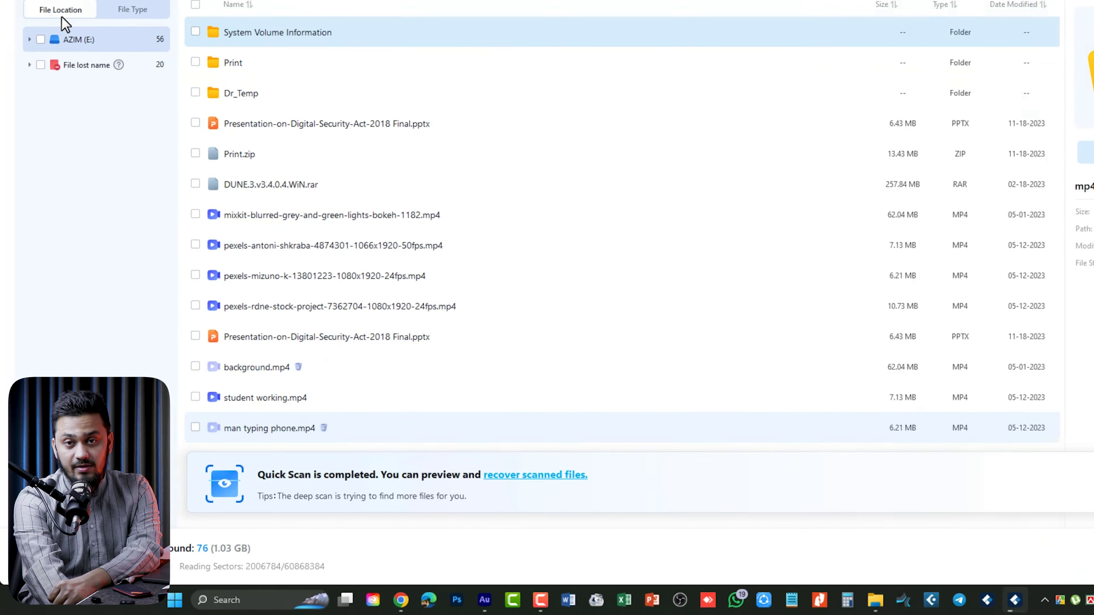
# Mark student working.mp4 and Presentation-on-Digital-Security-Act-2018 Final.pptx for recovery, and briefly leave Recoverit to check the open Explorer windows.
pyautogui.click(316, 263)
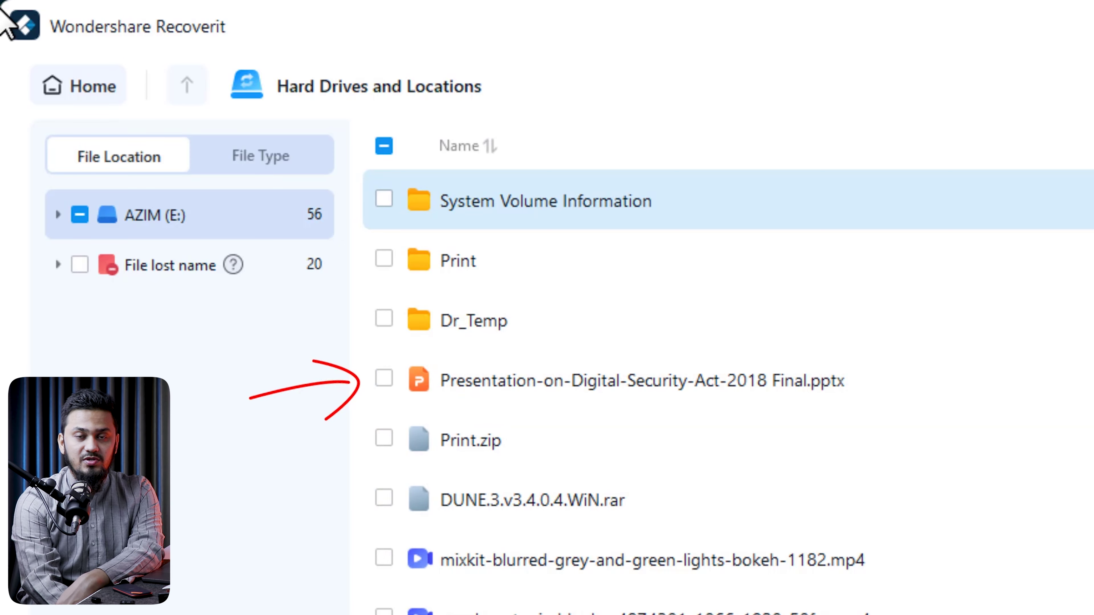
pyautogui.click(385, 379)
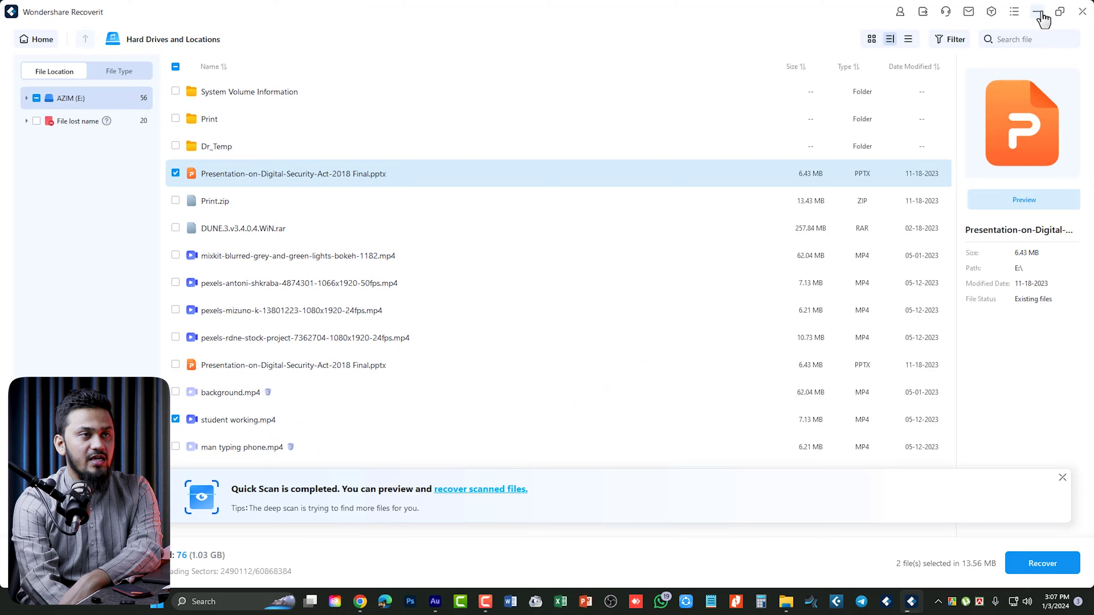
pyautogui.click(1031, 21)
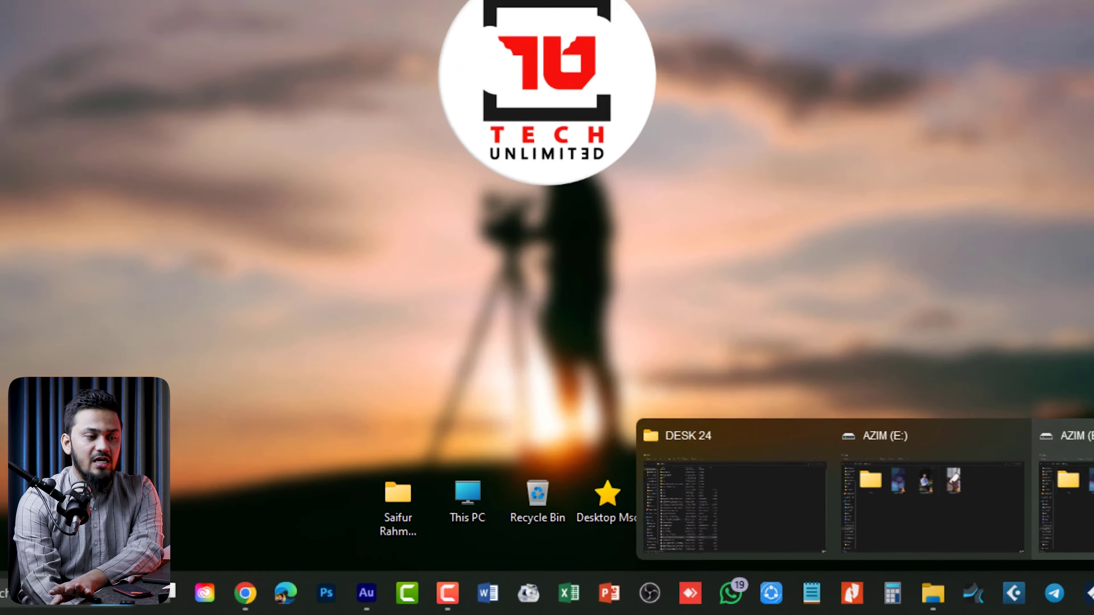
pyautogui.click(911, 602)
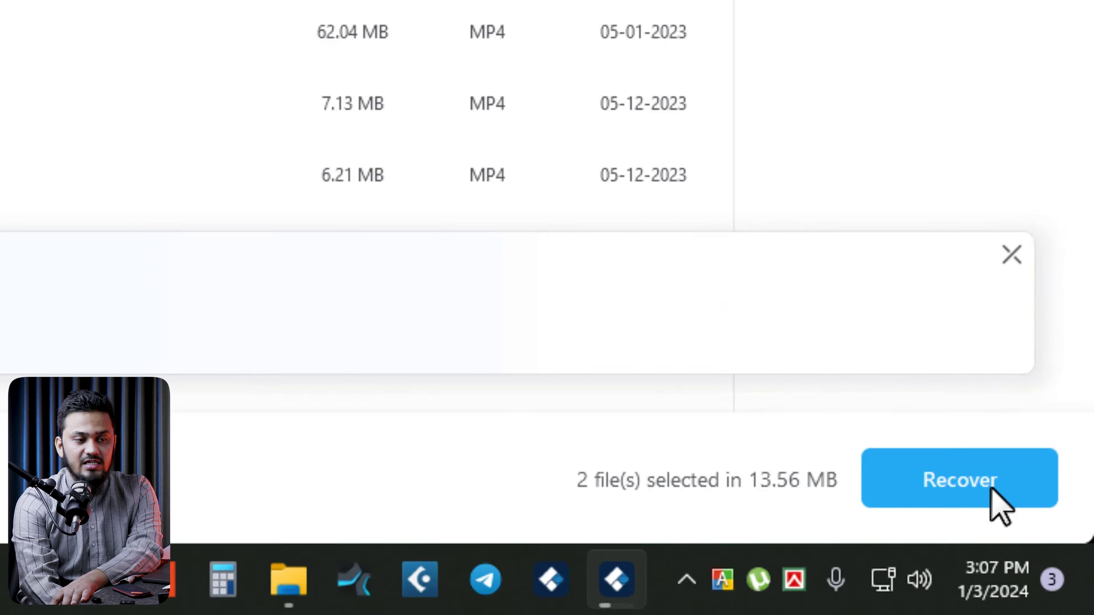
# Start recovering the two marked files and look through the folders on Local Disk (C:) as a possible save location.
pyautogui.click(991, 491)
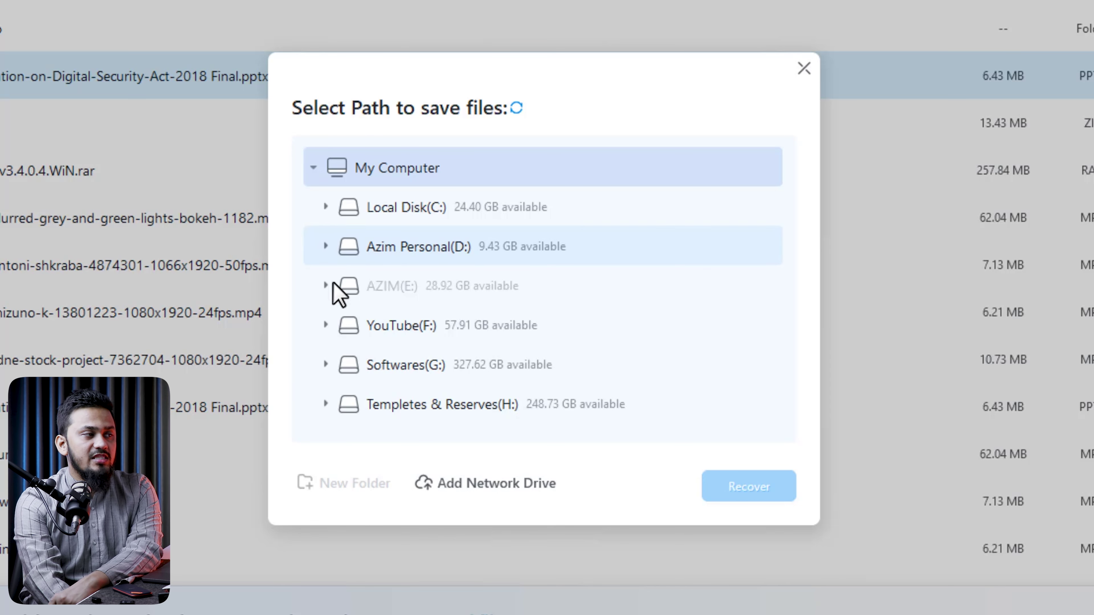
pyautogui.click(328, 208)
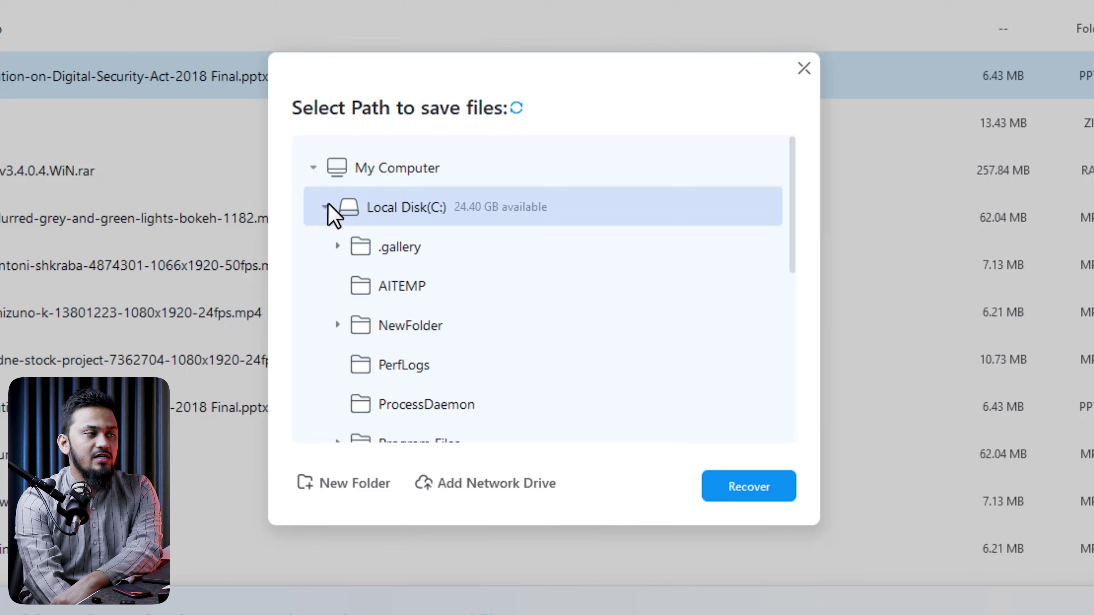
pyautogui.click(328, 207)
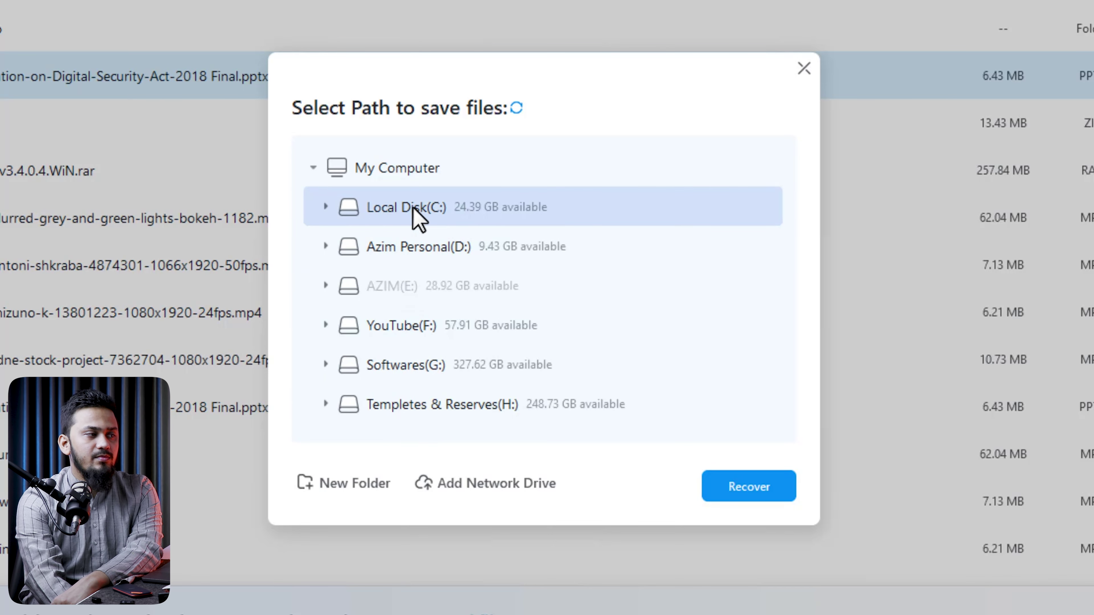
pyautogui.click(325, 208)
pyautogui.scroll(-5, 547, 359)
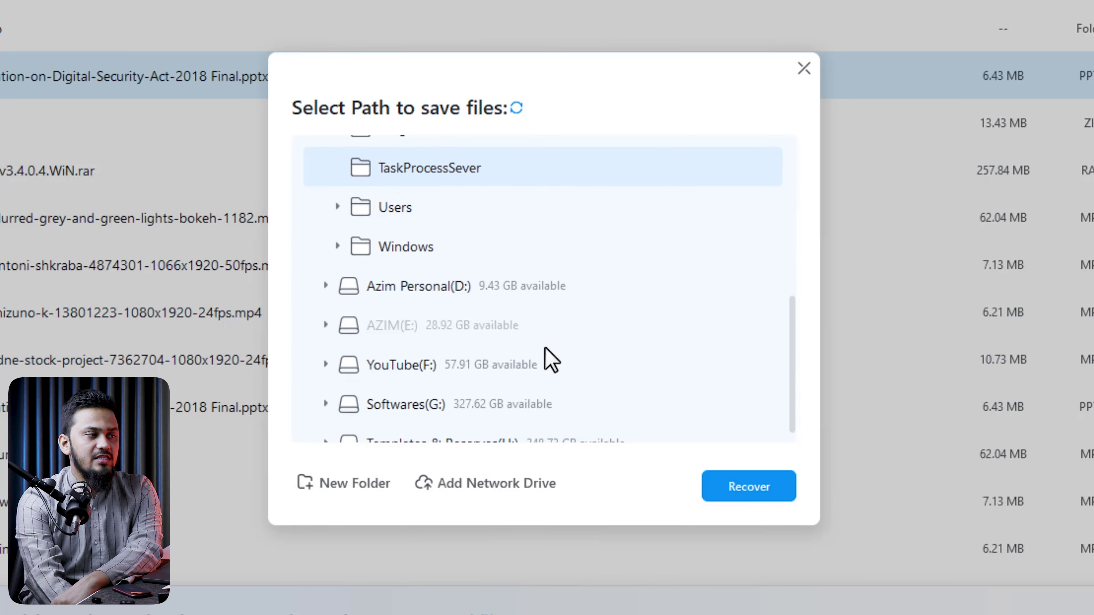
pyautogui.scroll(3, 550, 359)
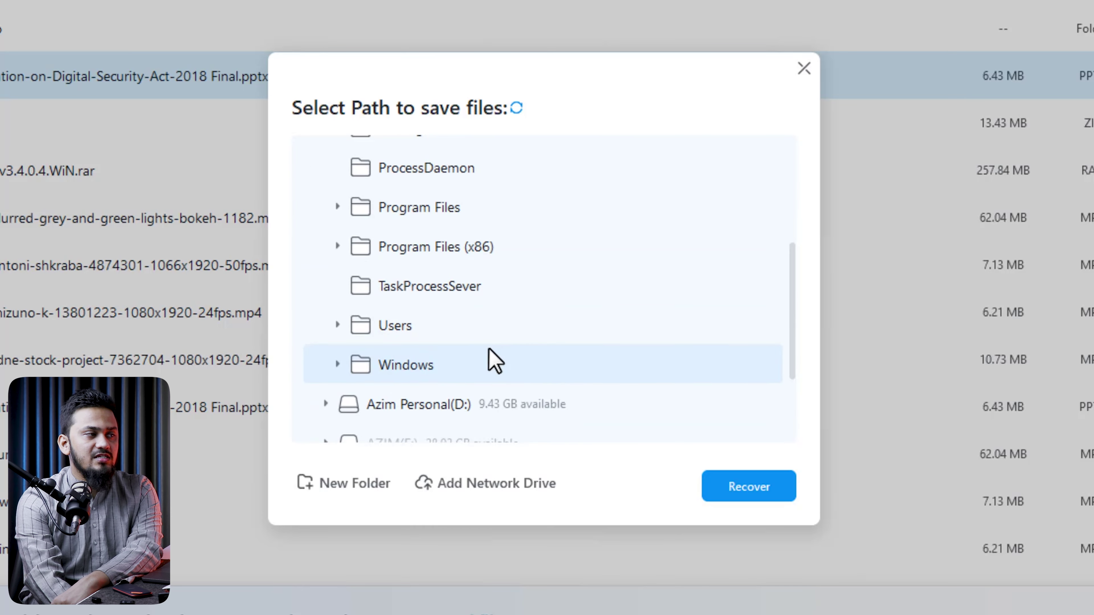
pyautogui.scroll(3, 496, 361)
pyautogui.scroll(3, 489, 349)
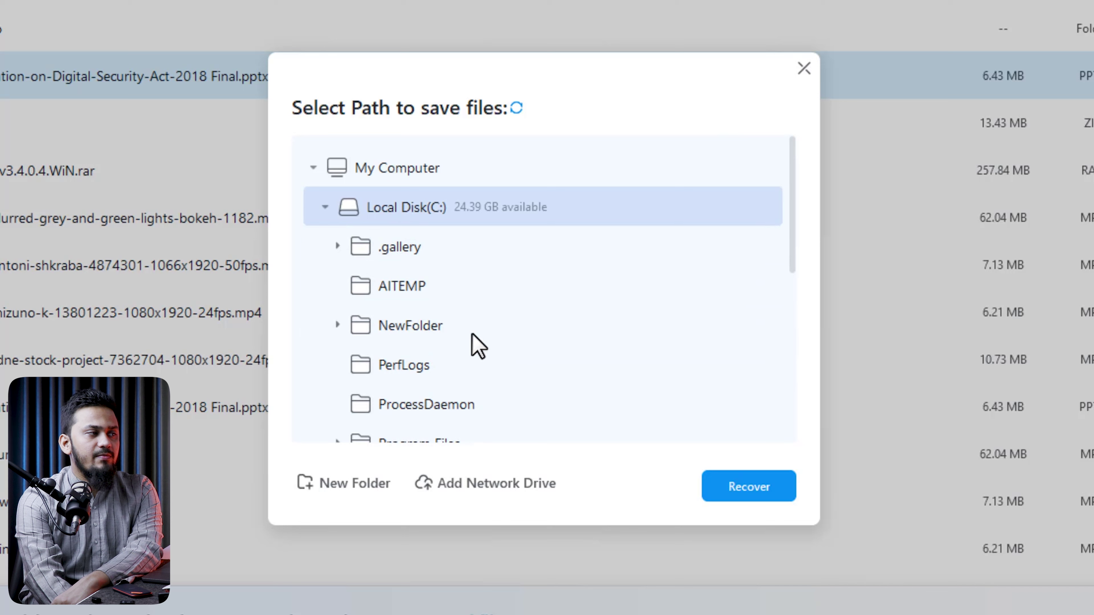
pyautogui.click(327, 208)
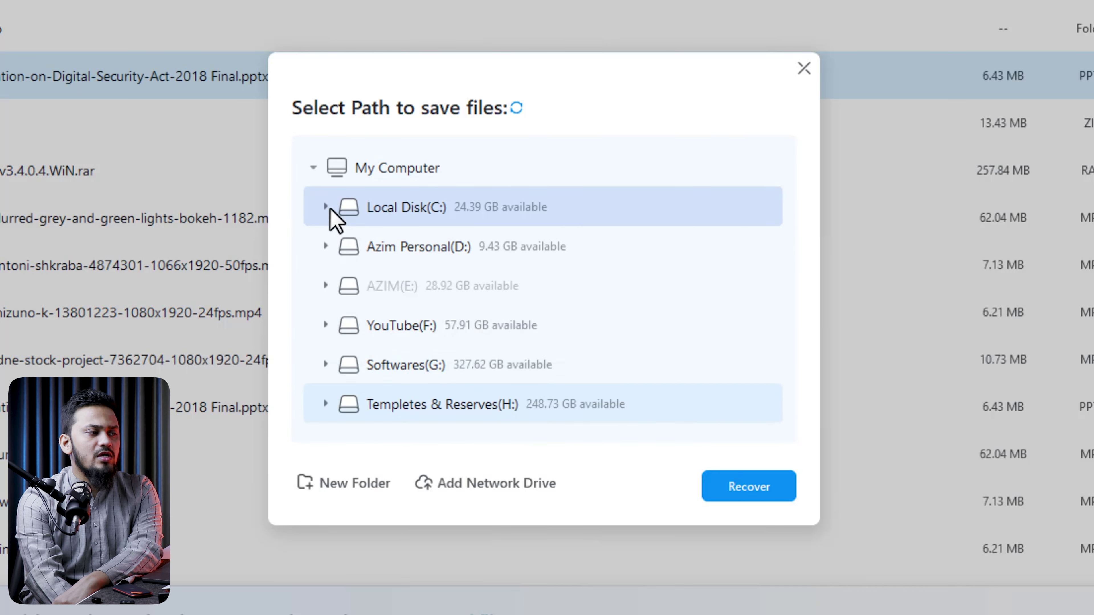
pyautogui.click(326, 208)
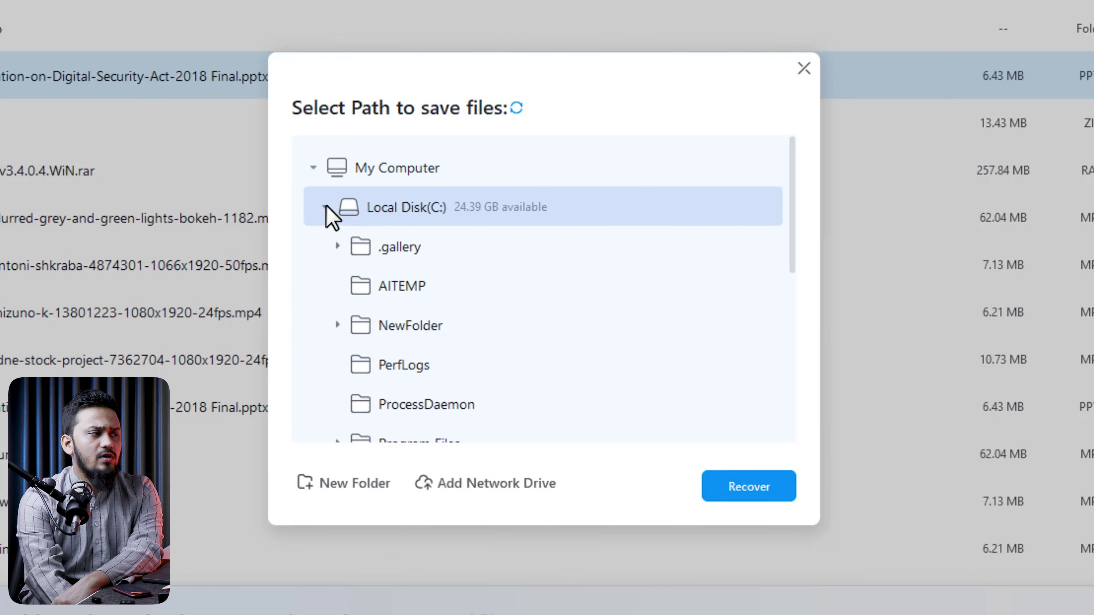
pyautogui.click(327, 207)
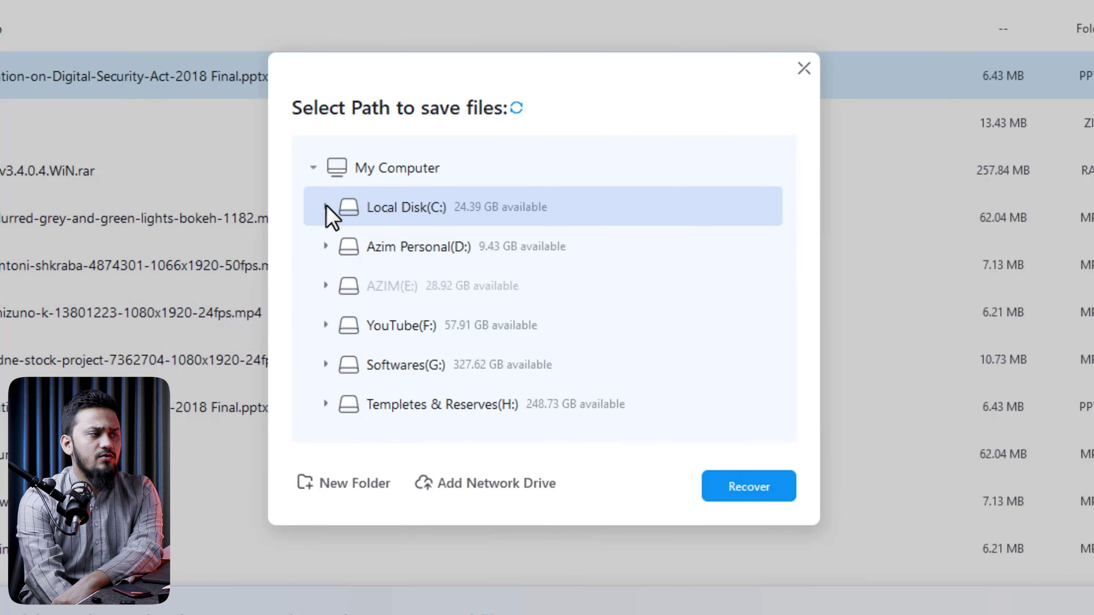
# Try the E: drive as the save location, and set the destination to Local Disk (C:) instead.
pyautogui.click(468, 292)
pyautogui.press('Up')
pyautogui.press('Up')
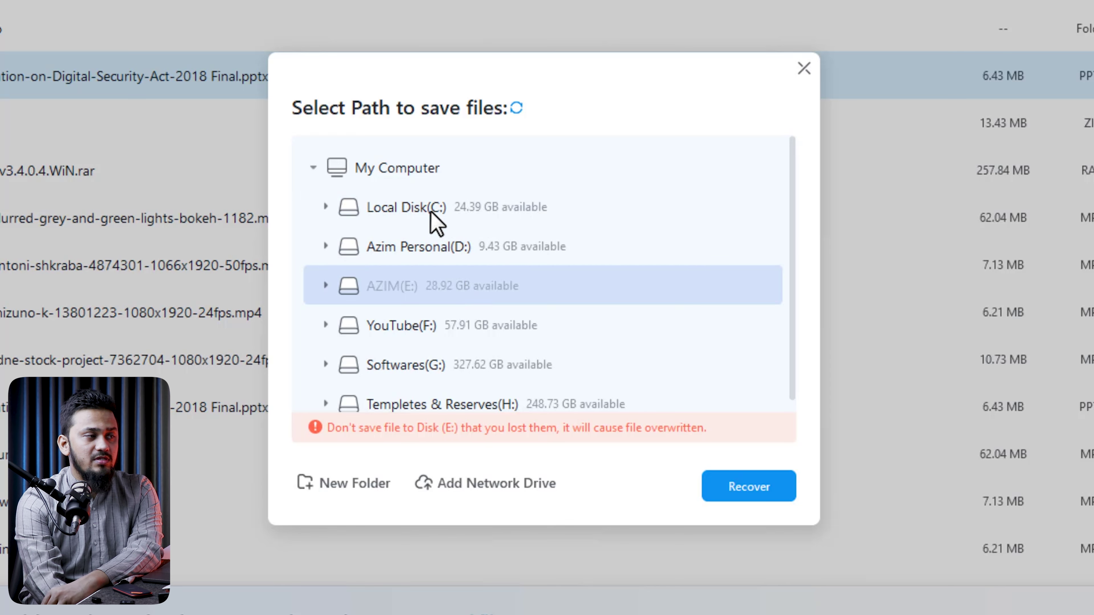
pyautogui.click(418, 215)
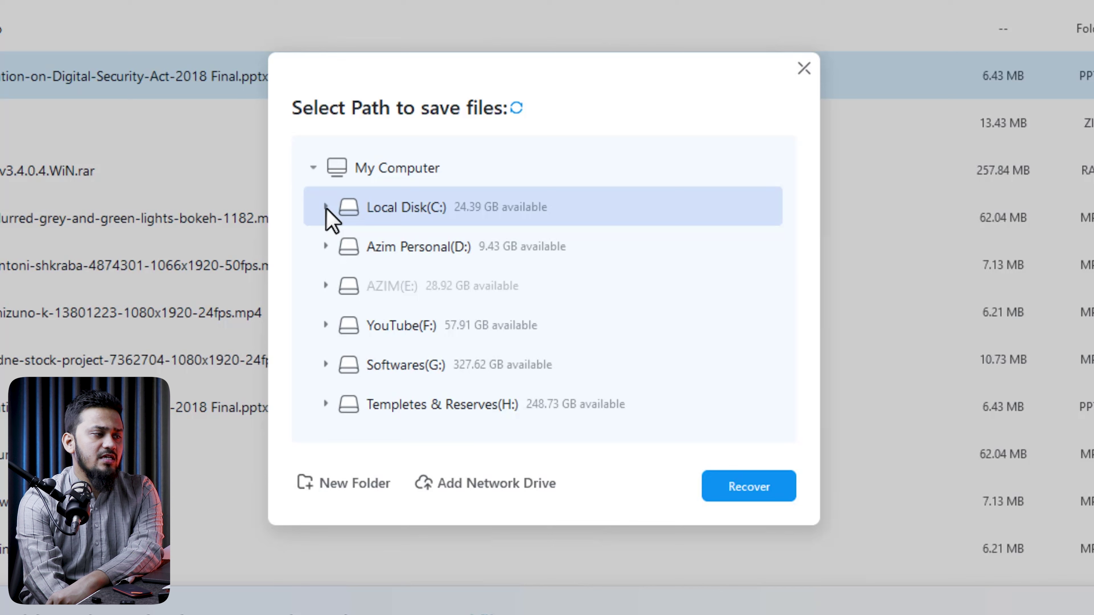
pyautogui.click(326, 207)
pyautogui.click(326, 208)
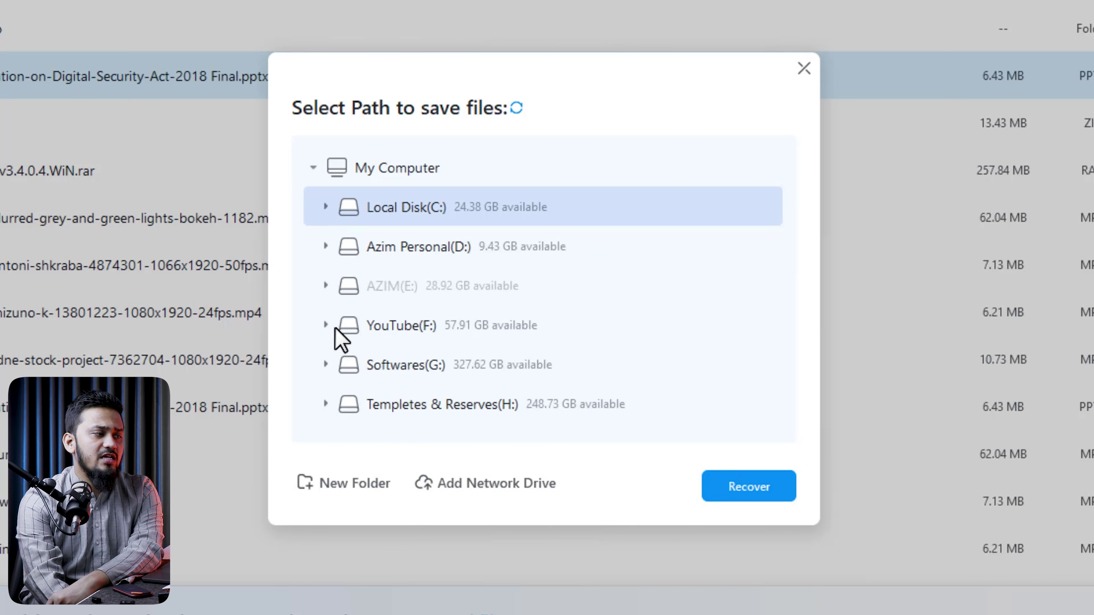
# Add a new folder on Local Disk (C:), enter Wondershare Recoverit as its name, and recover the two files into it.
pyautogui.click(348, 485)
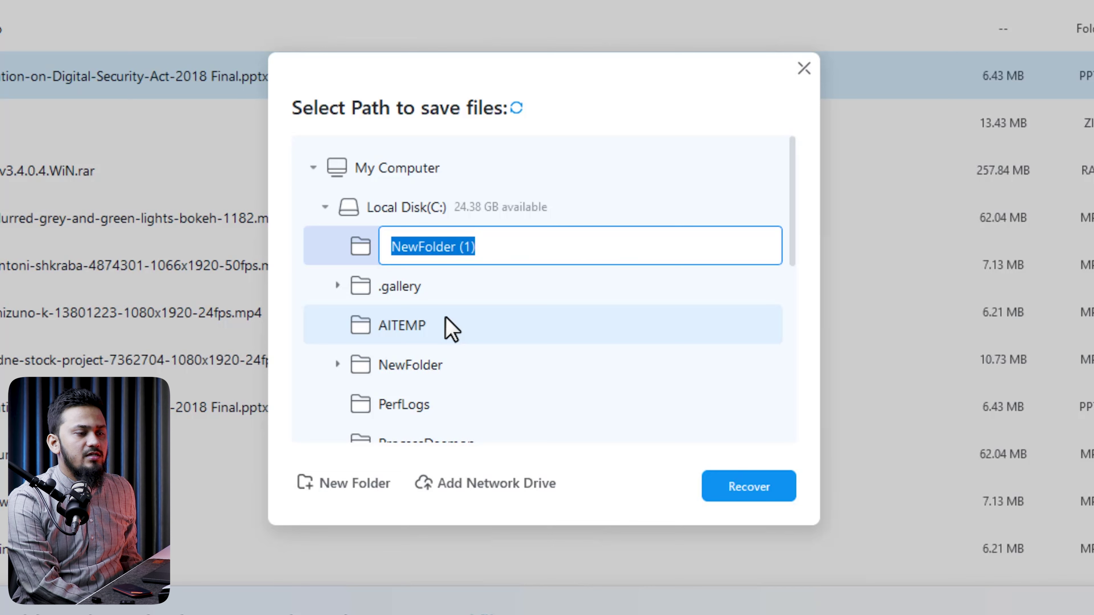
pyautogui.write('wo')
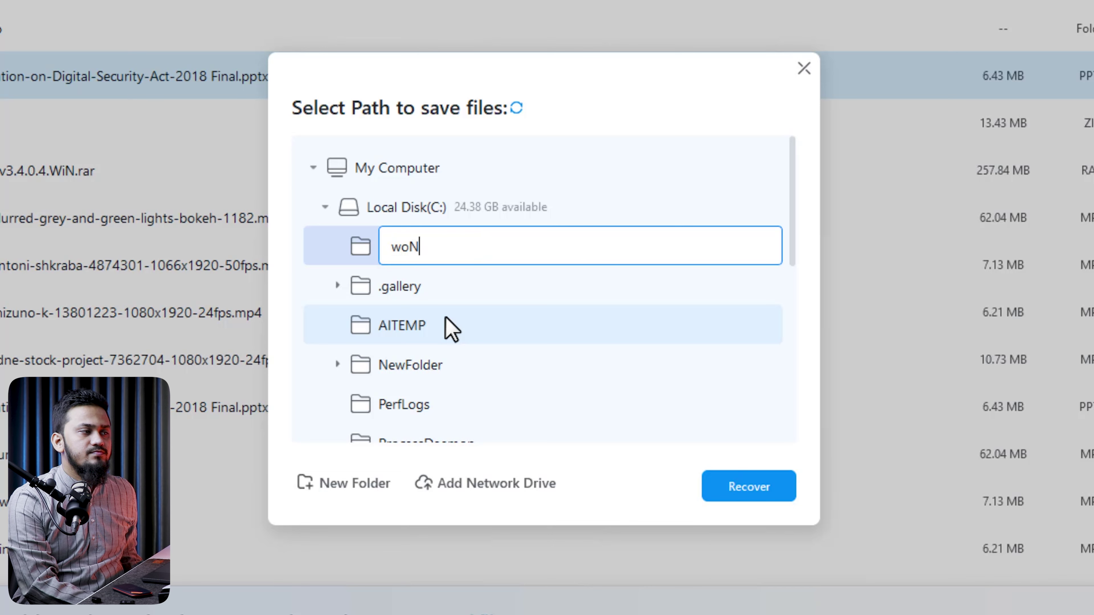
pyautogui.write('N')
pyautogui.hotkey('ctrl', 'a')
pyautogui.write('Wondershare Recoverit')
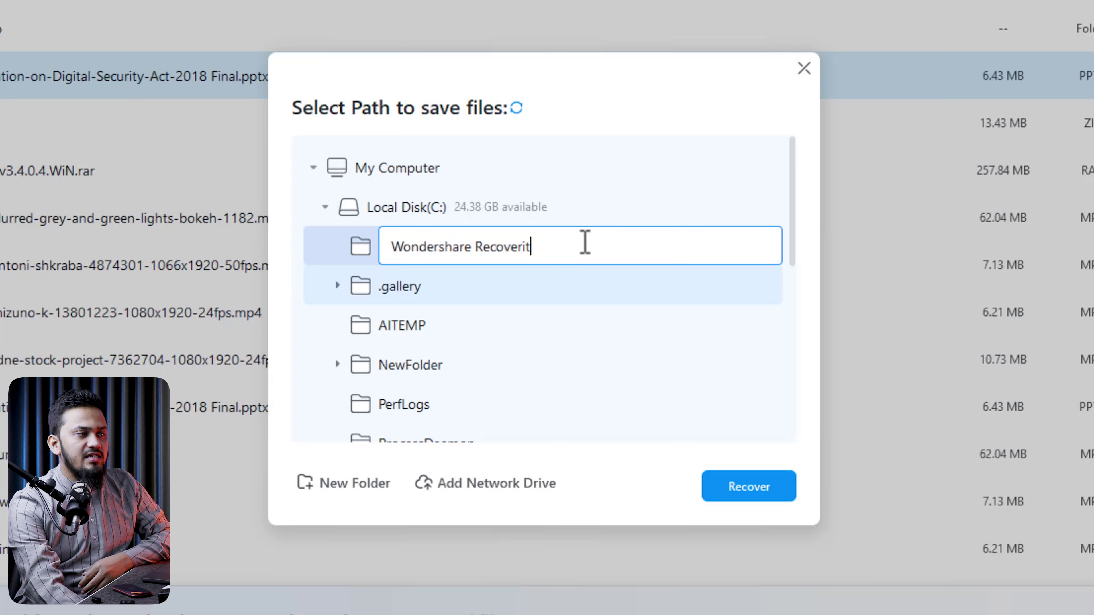
pyautogui.click(757, 489)
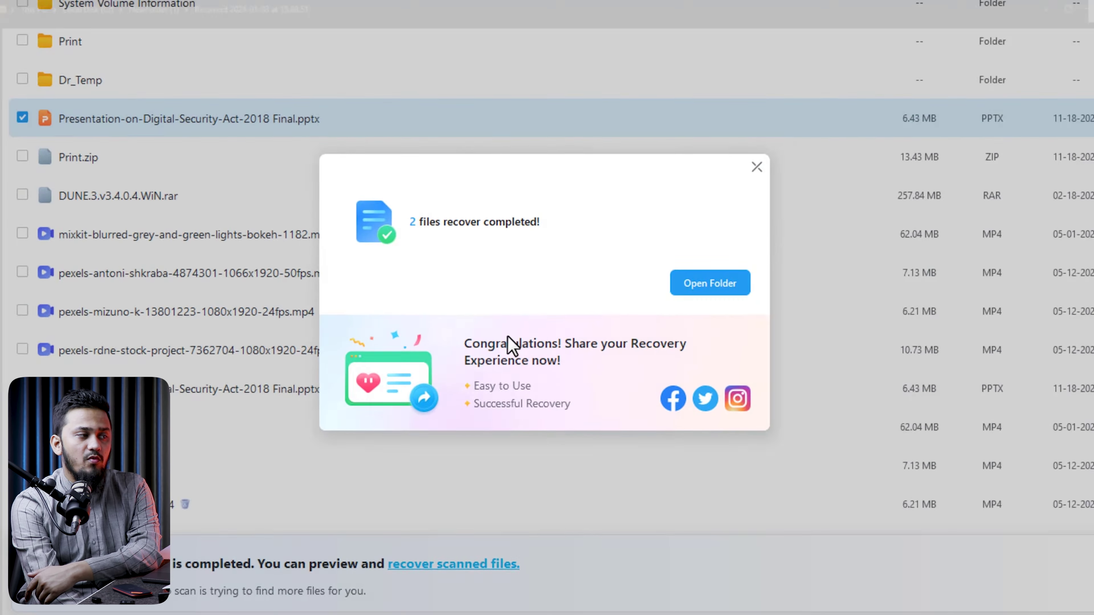
# Open the recovery output folder and its E subfolder, and show the recovered files as extra-large thumbnails.
pyautogui.click(746, 278)
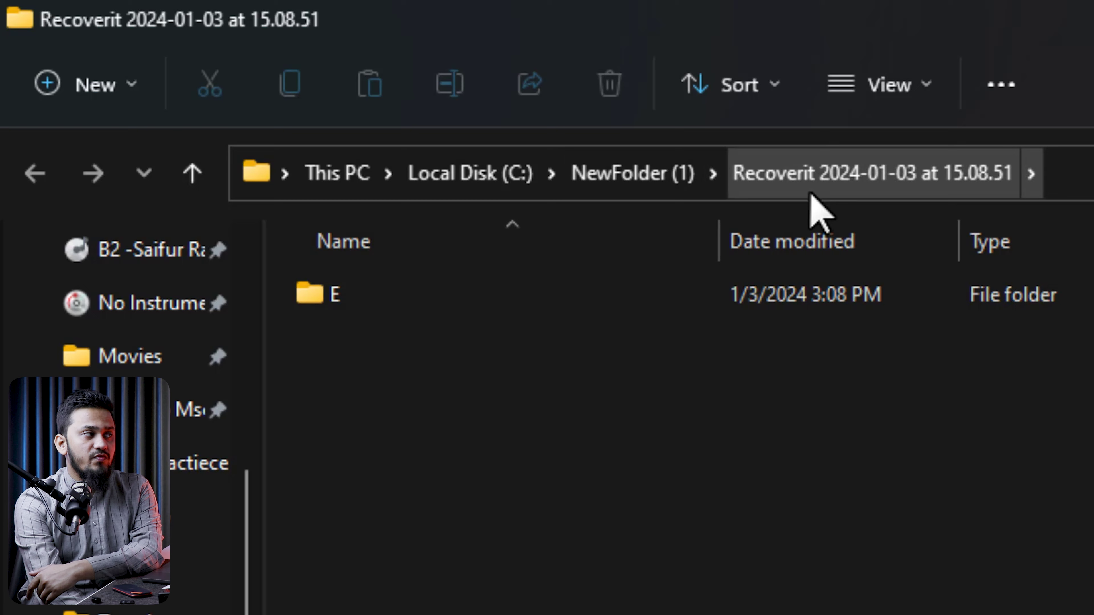
pyautogui.click(481, 311)
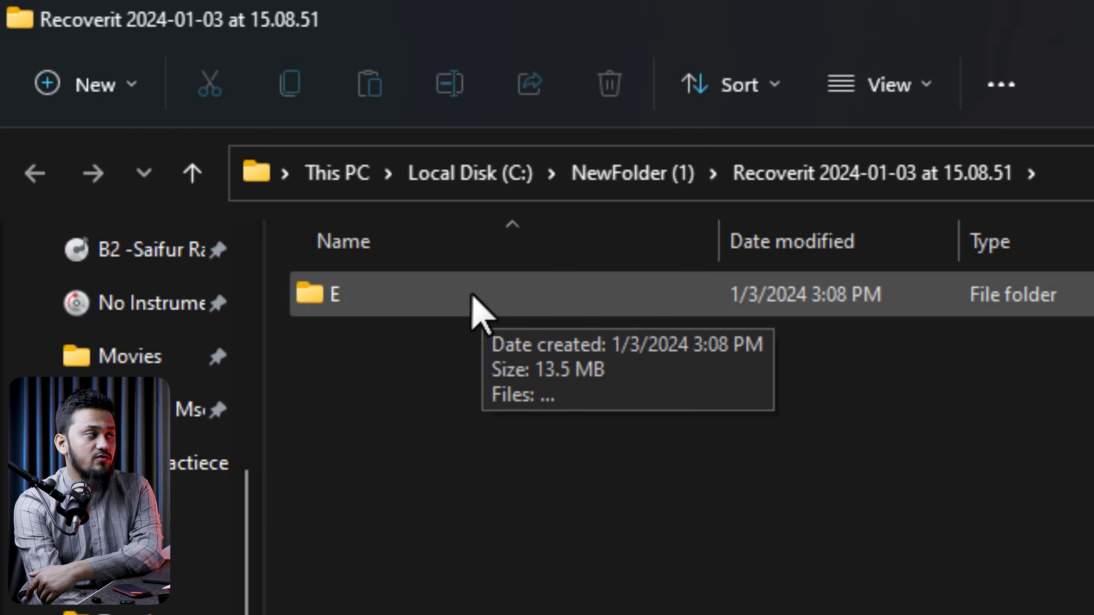
pyautogui.doubleClick(480, 311)
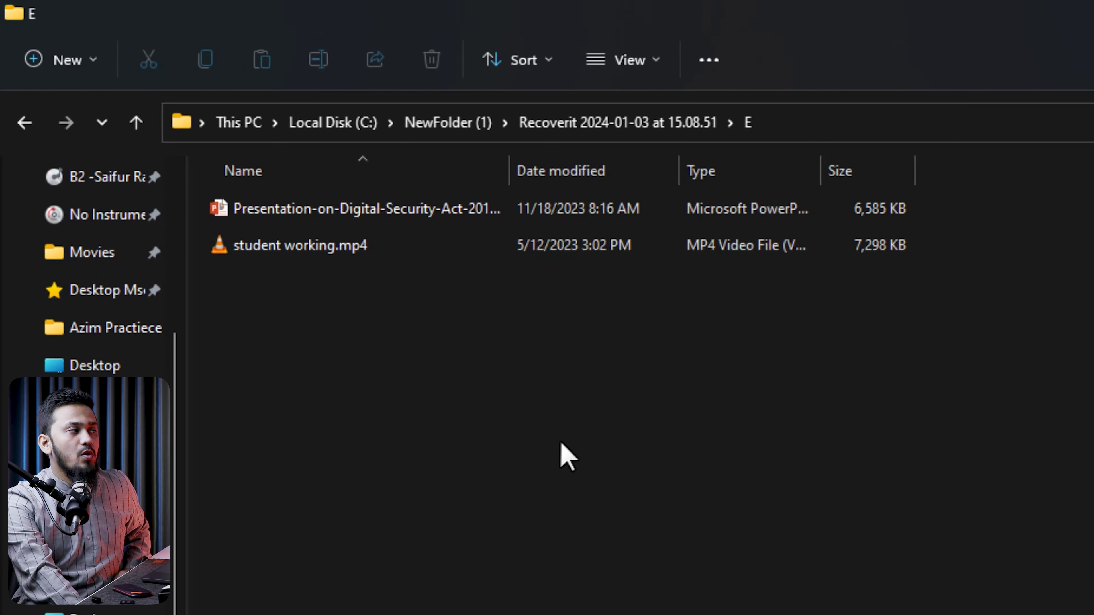
pyautogui.keyDown('ctrl'); pyautogui.scroll(3, 794, 530); pyautogui.keyUp('ctrl')
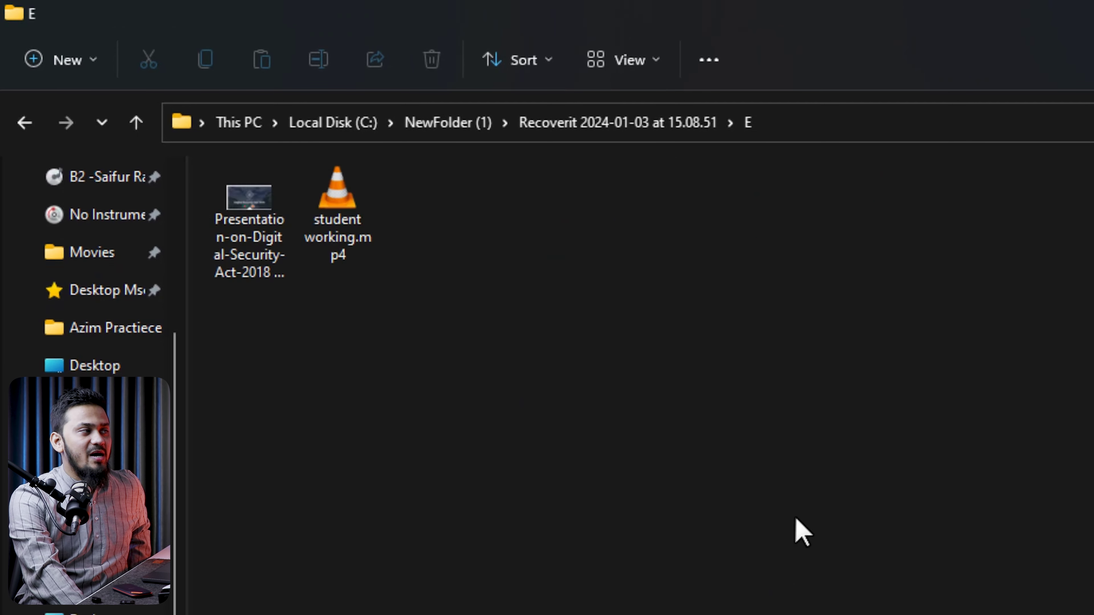
pyautogui.keyDown('ctrl'); pyautogui.scroll(3, 796, 519); pyautogui.keyUp('ctrl')
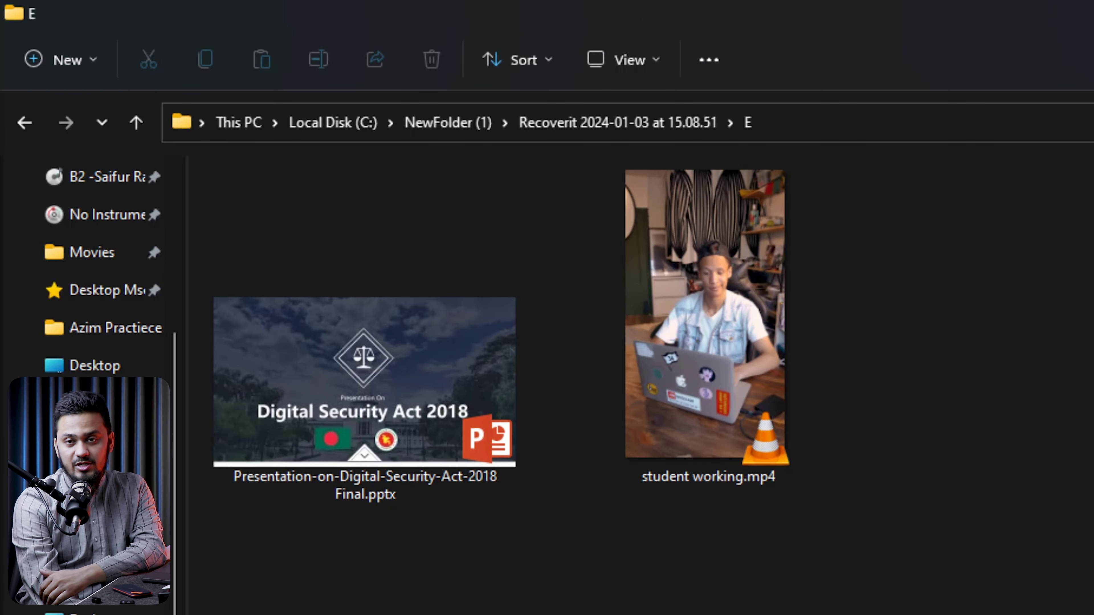
# Copy the recovered Presentation-on-Digital-Security-Act-2018 Final.pptx and student working.mp4 from the E subfolder.
pyautogui.moveTo(780, 579); pyautogui.dragTo(486, 381)
pyautogui.rightClick(485, 379)
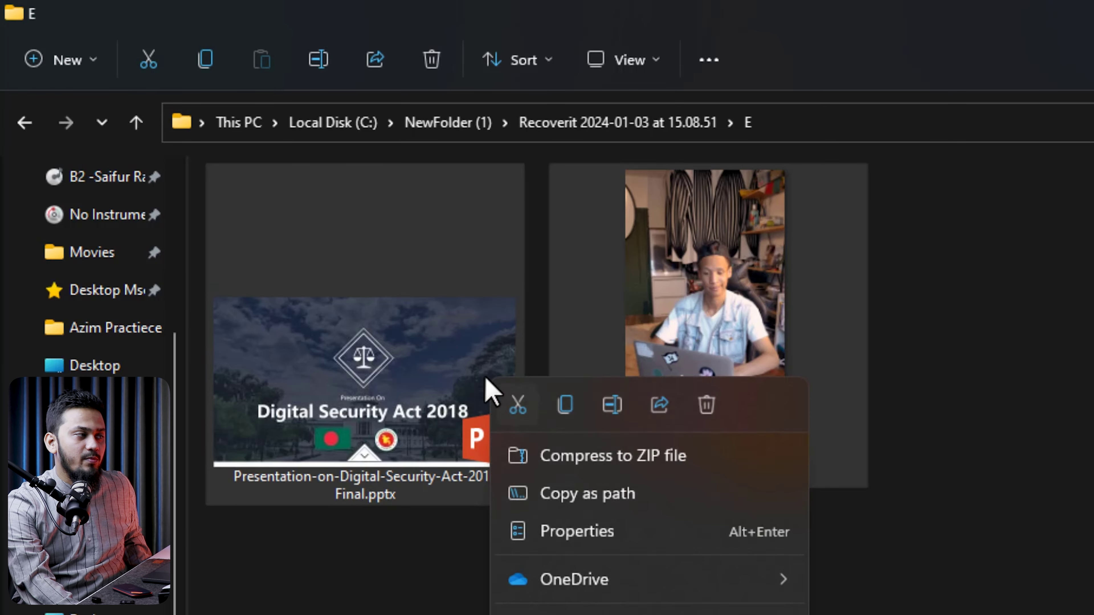
pyautogui.click(566, 408)
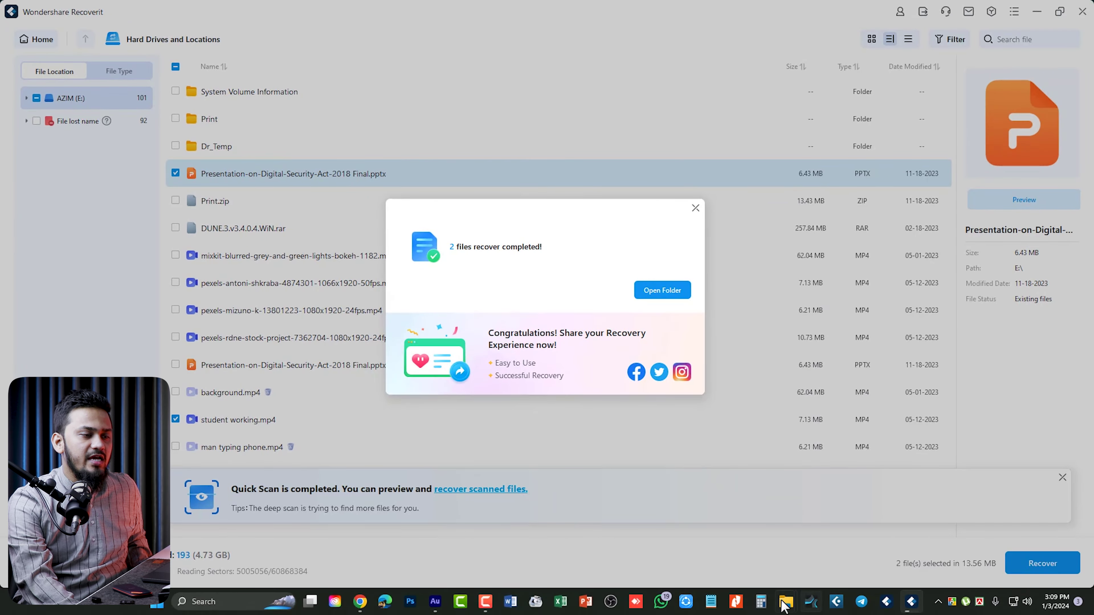
# Create a folder named New folder on the E: drive, paste the two copied files into it, and display them as large thumbnails.
pyautogui.moveTo(784, 605)
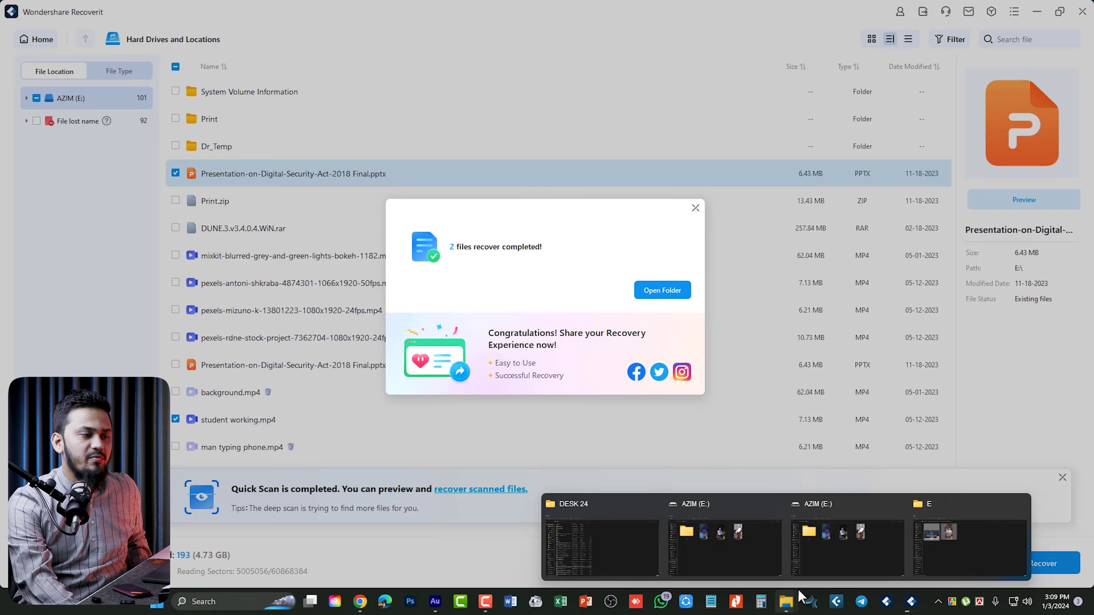
pyautogui.click(881, 552)
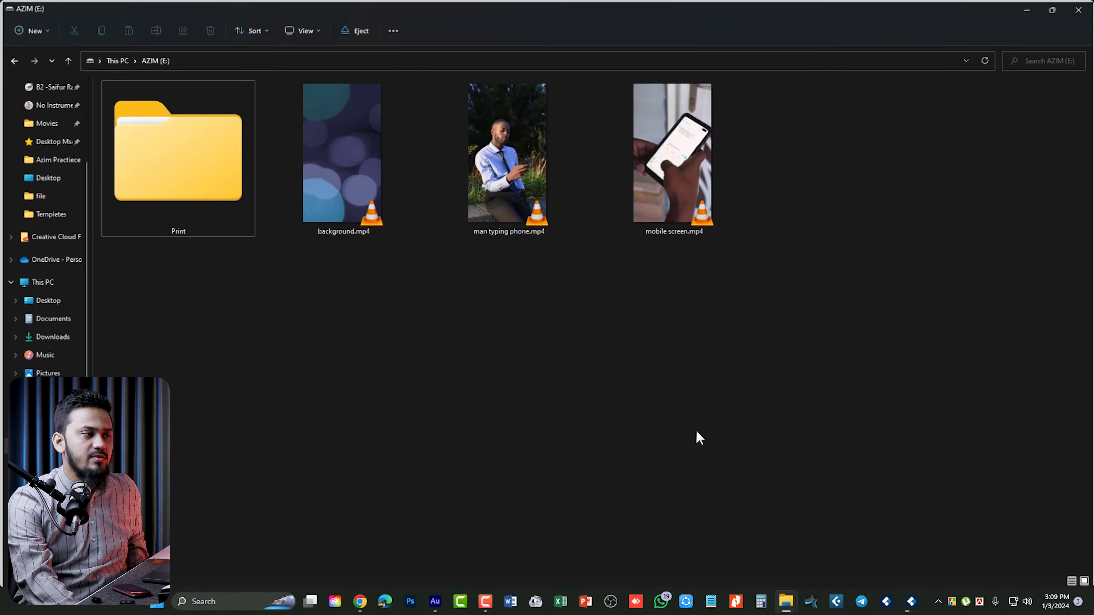
pyautogui.rightClick(614, 394)
pyautogui.click(797, 466)
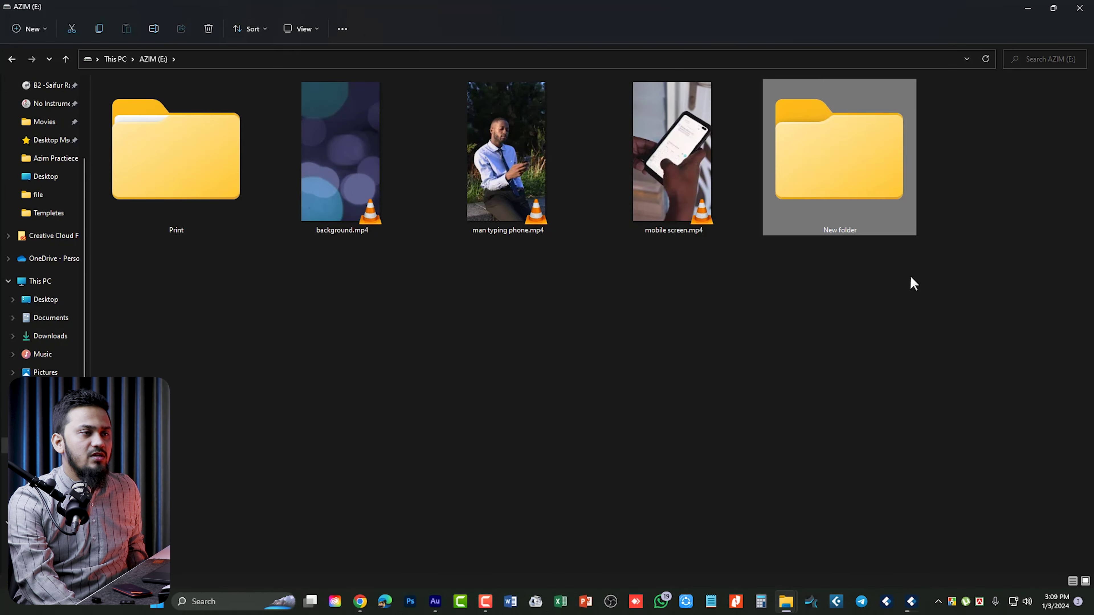
pyautogui.doubleClick(855, 166)
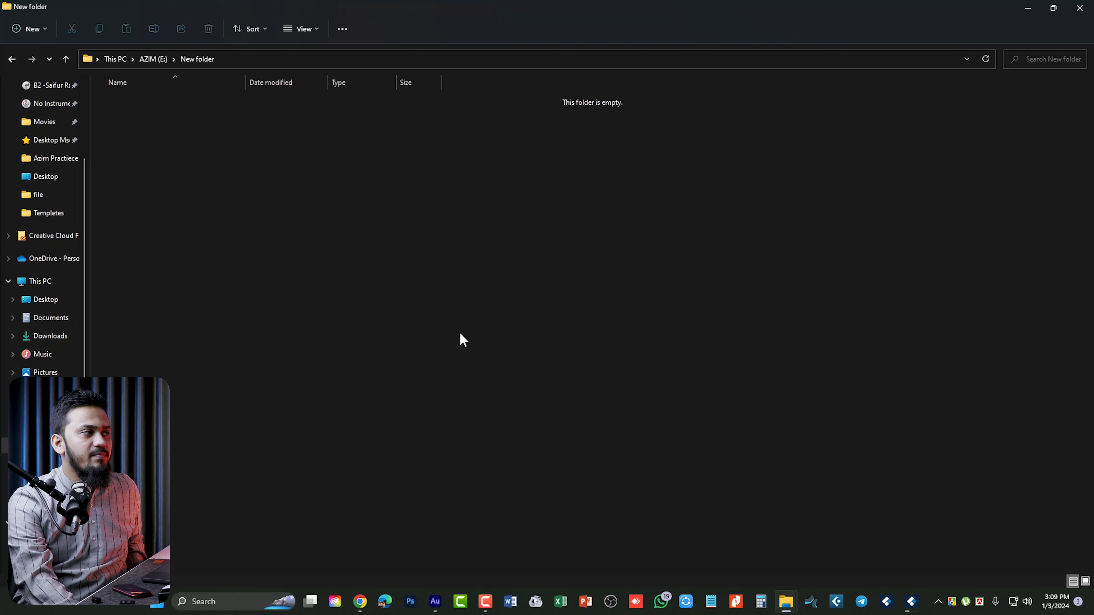
pyautogui.hotkey('ctrl', 'v')
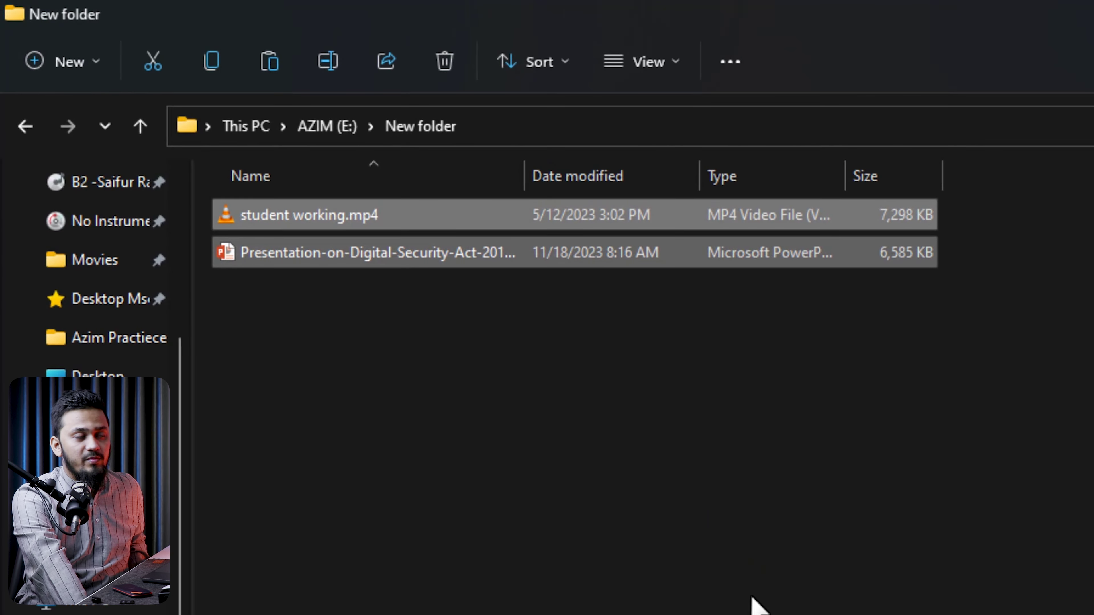
pyautogui.keyDown('ctrl'); pyautogui.scroll(4, 752, 597); pyautogui.keyUp('ctrl')
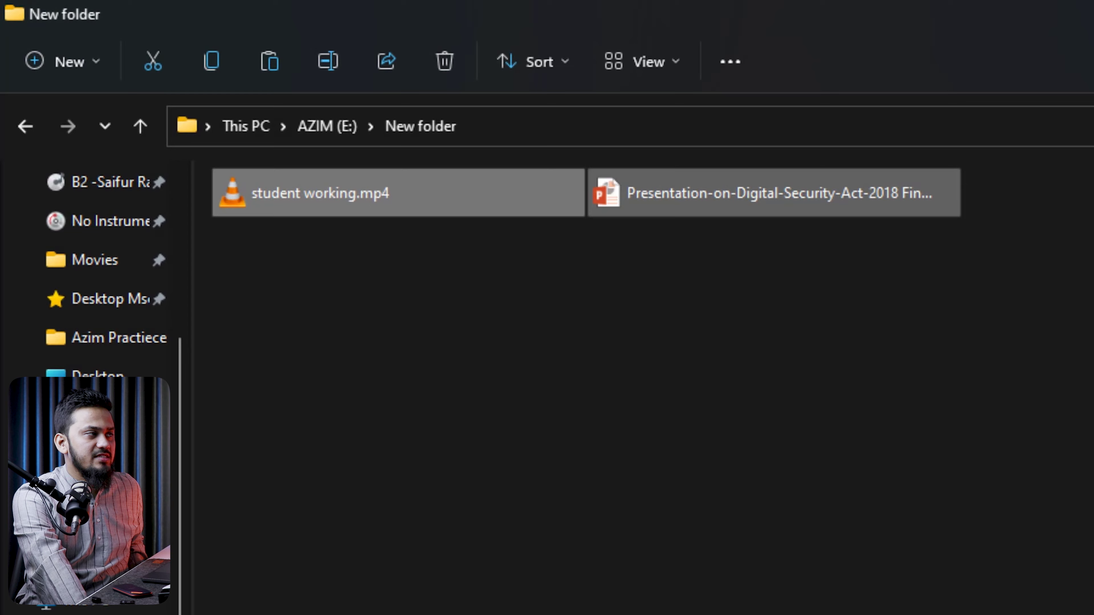
pyautogui.keyDown('ctrl'); pyautogui.scroll(2, 553, 345); pyautogui.keyUp('ctrl')
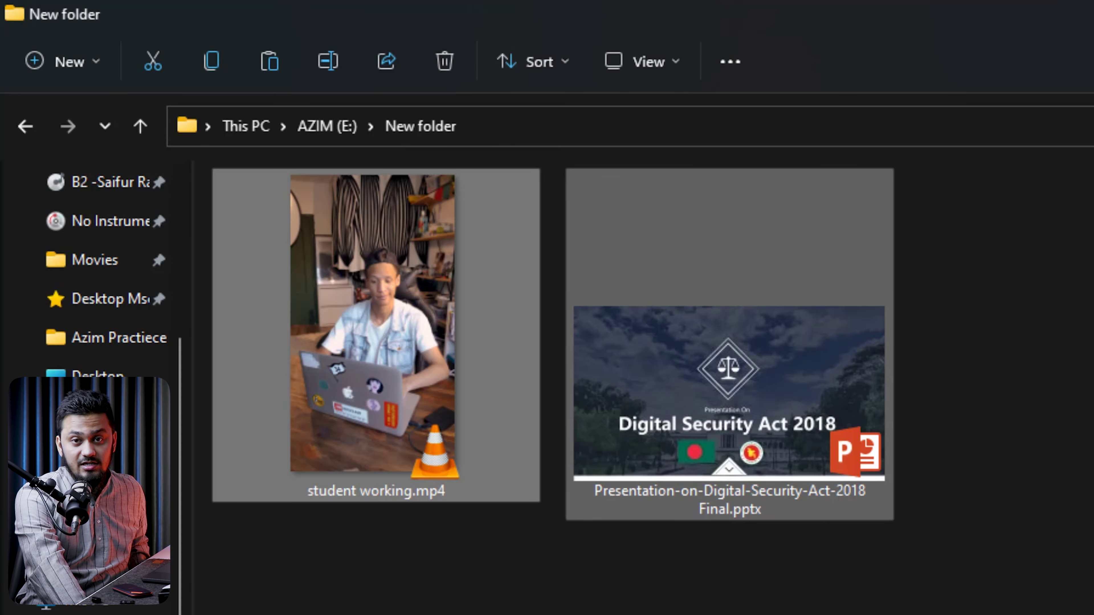
# Play student working.mp4 from the new folder in VLC, view it full screen, return to windowed playback, and reposition the player.
pyautogui.doubleClick(353, 450)
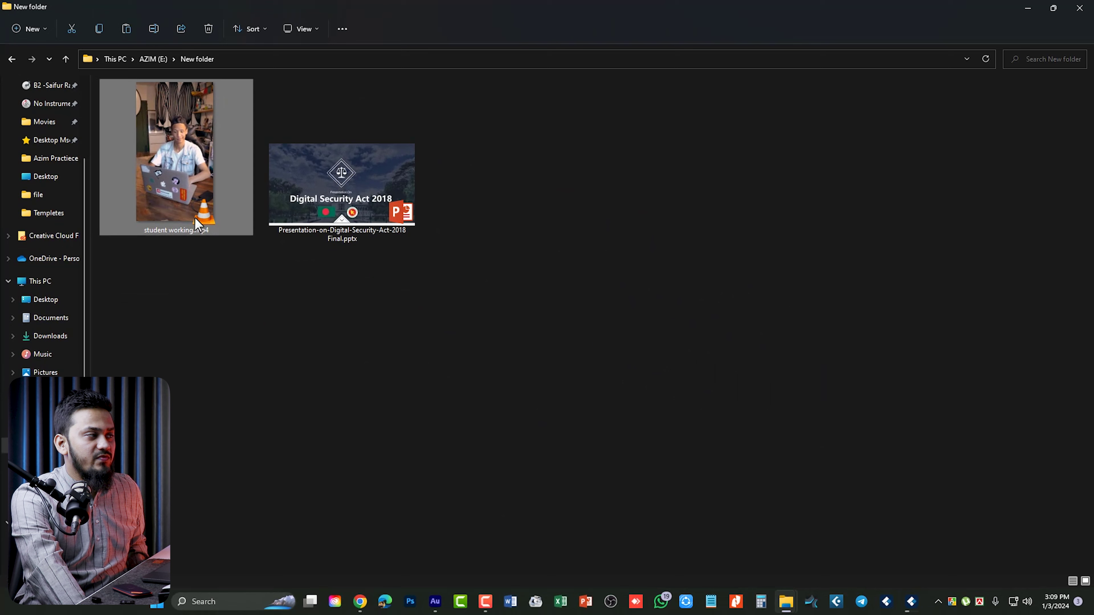
pyautogui.rightClick(197, 224)
pyautogui.press('Escape')
pyautogui.click(208, 289)
pyautogui.rightClick(208, 216)
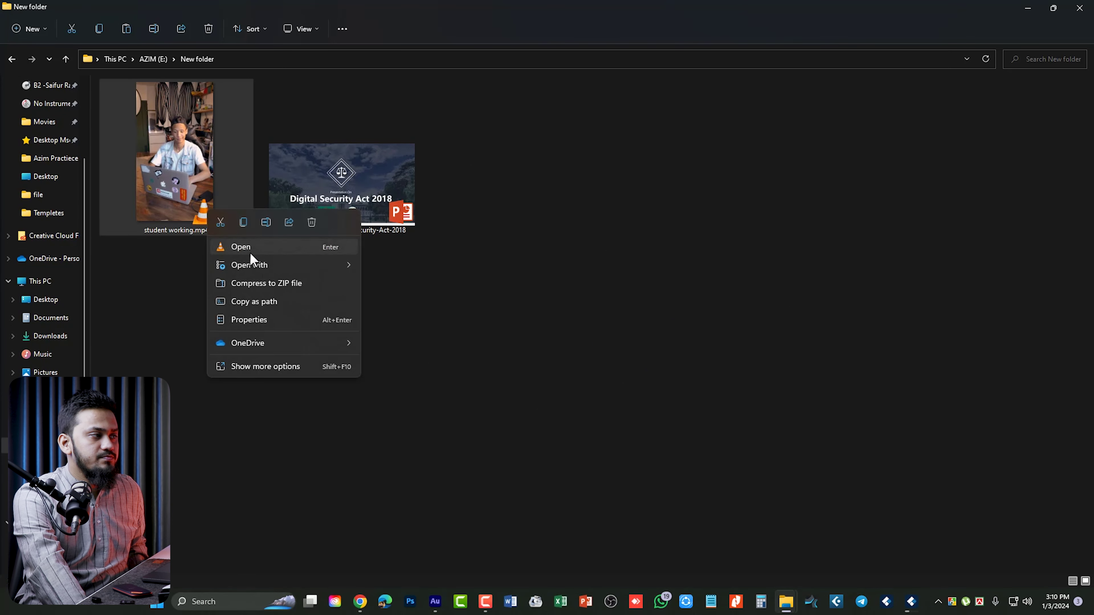
pyautogui.press('Escape')
pyautogui.press('Return')
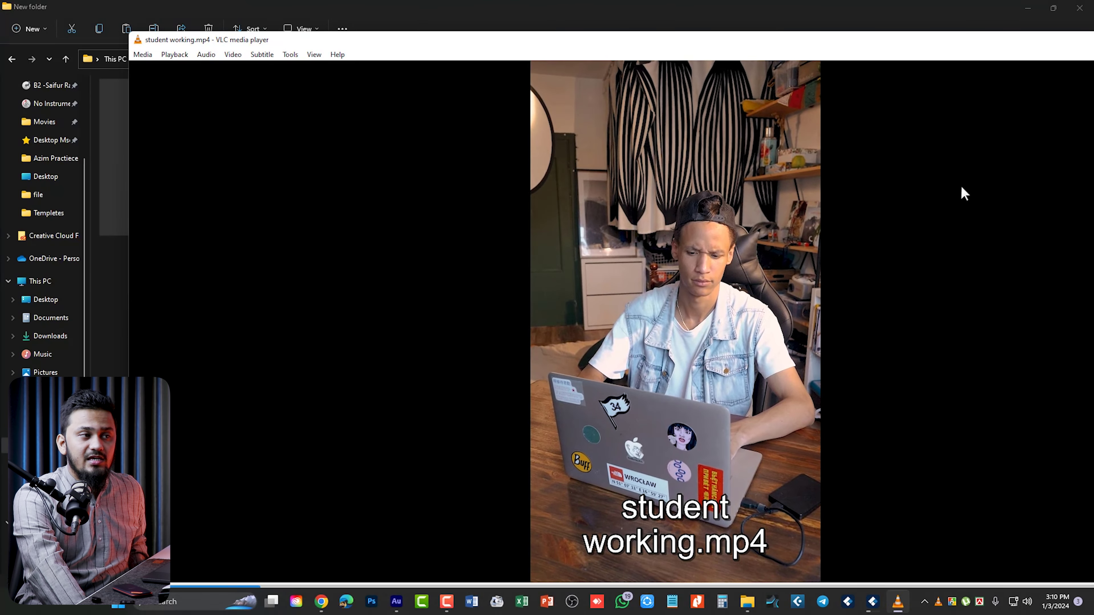
pyautogui.doubleClick(961, 187)
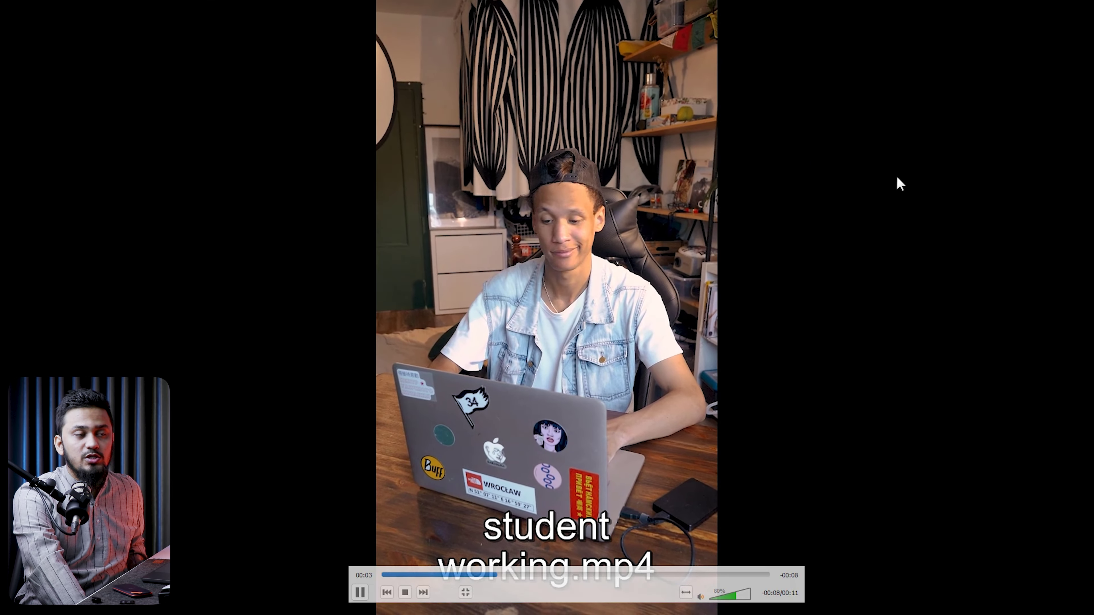
pyautogui.doubleClick(897, 177)
pyautogui.moveTo(1019, 59); pyautogui.dragTo(691, 85)
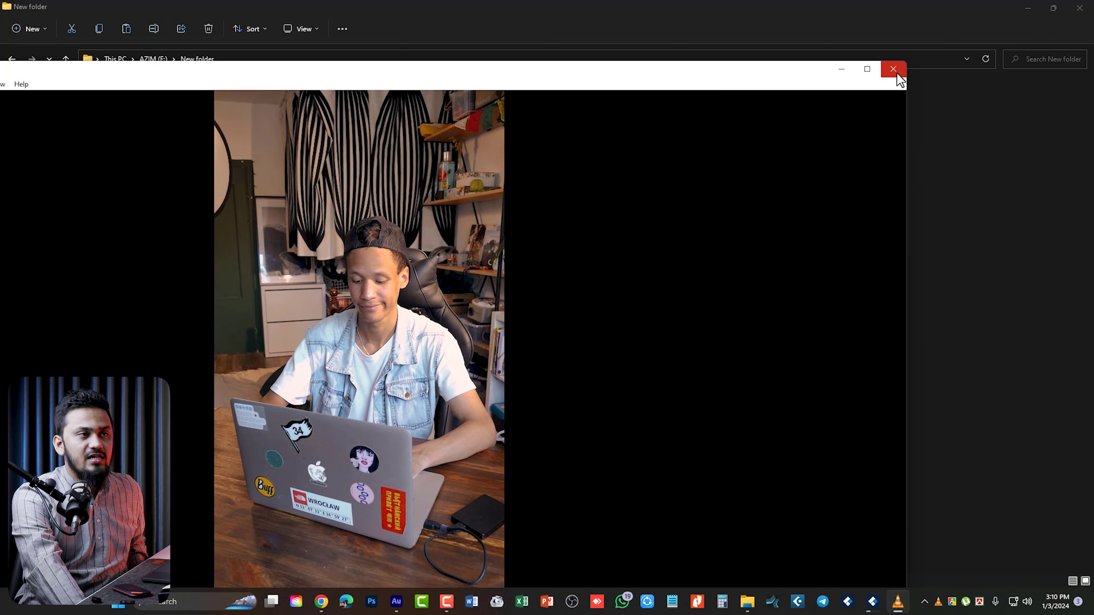
# Close the video player, then open Presentation-on-Digital-Security-Act-2018 Final.pptx in PowerPoint, browse its slides, and close it.
pyautogui.click(893, 67)
pyautogui.doubleClick(425, 161)
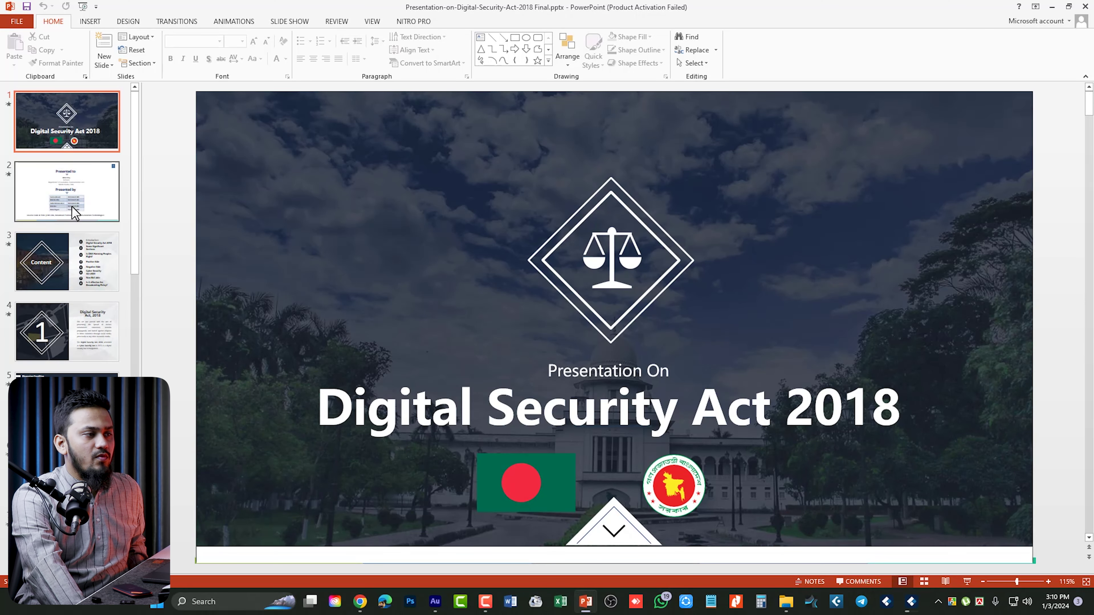
pyautogui.click(64, 357)
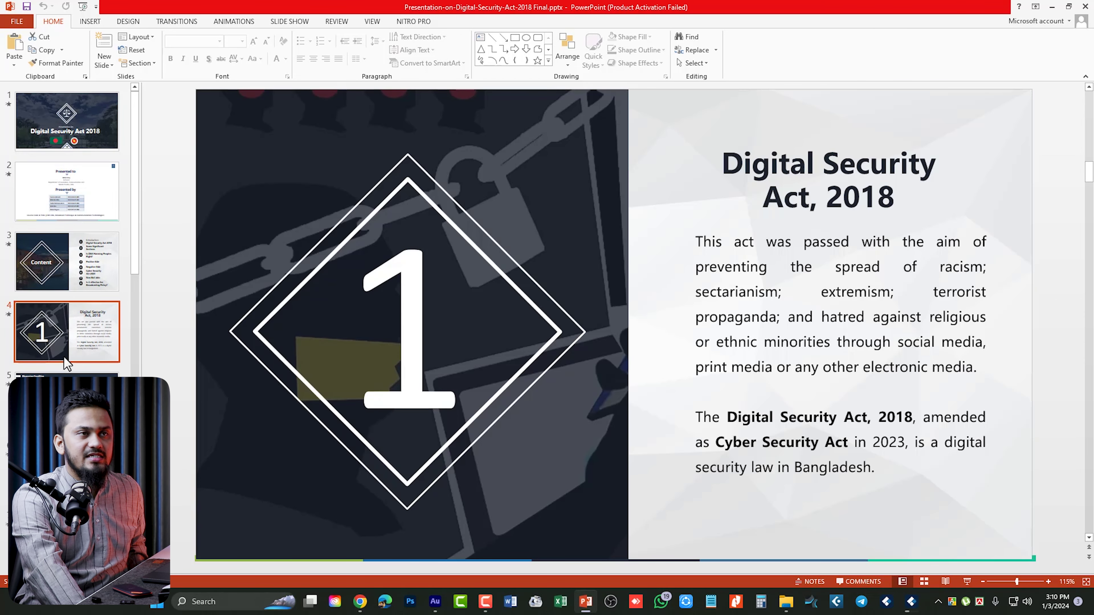
pyautogui.click(657, 412)
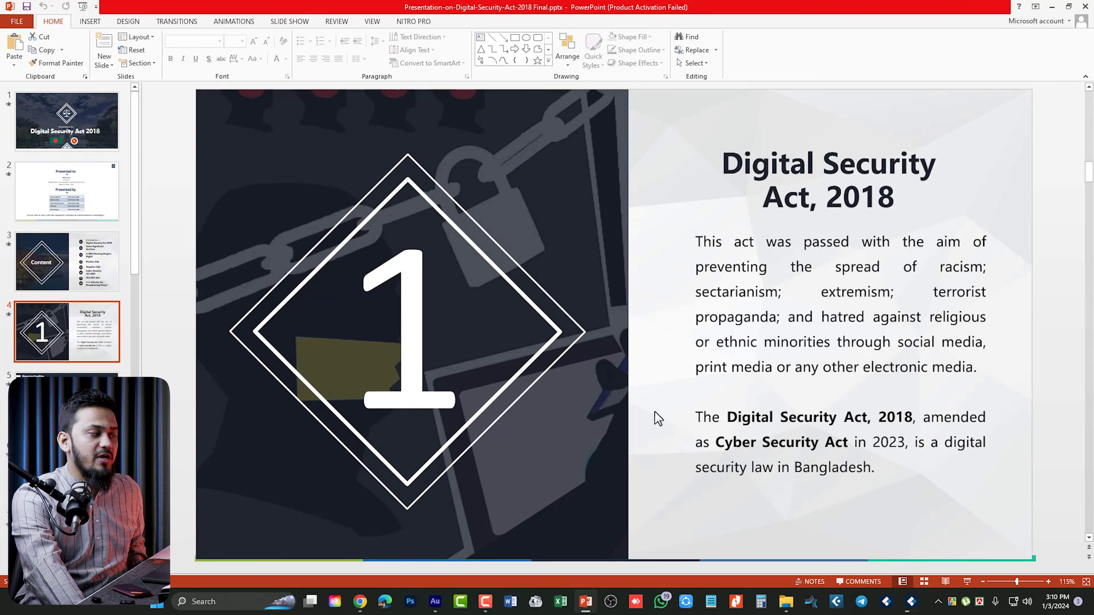
pyautogui.scroll(-10, 655, 418)
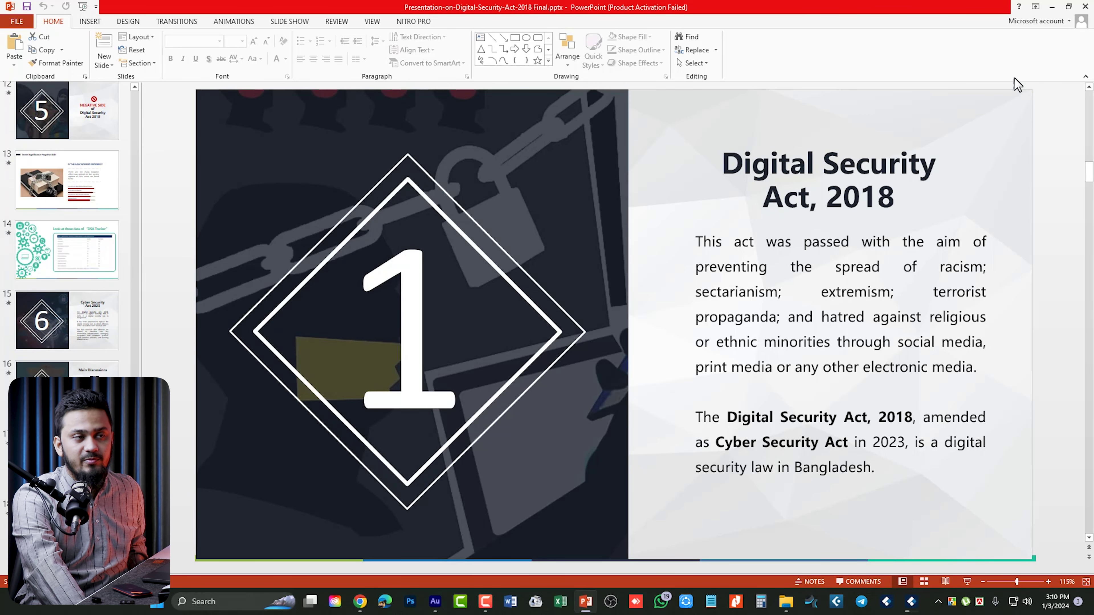
pyautogui.click(1086, 6)
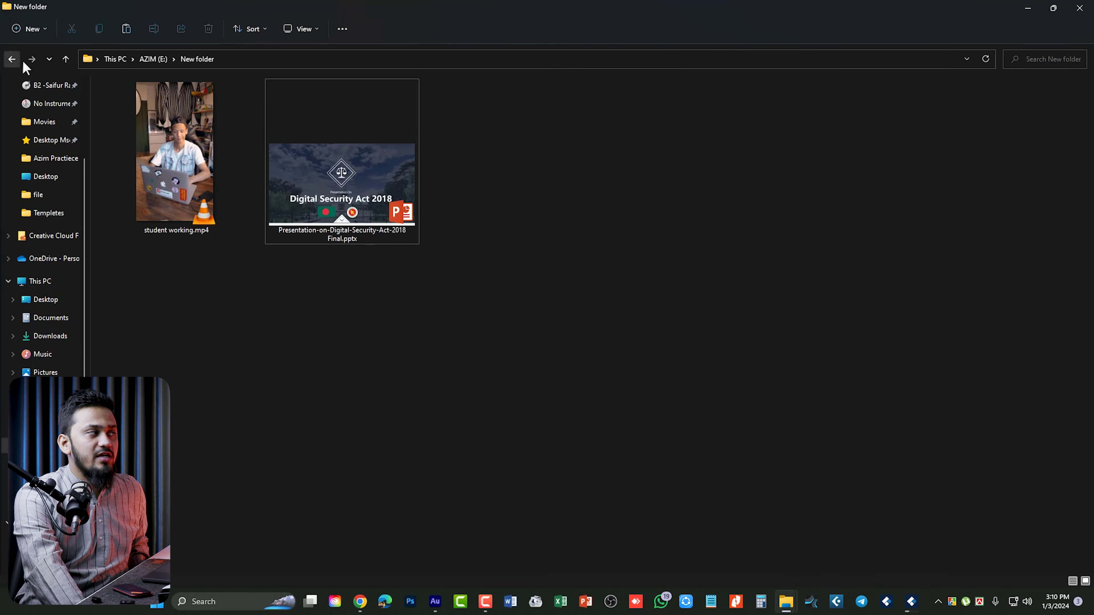
# Leave the new folder, close the recovery output folder window, and return to the E: scan results in Wondershare Recoverit.
pyautogui.click(12, 59)
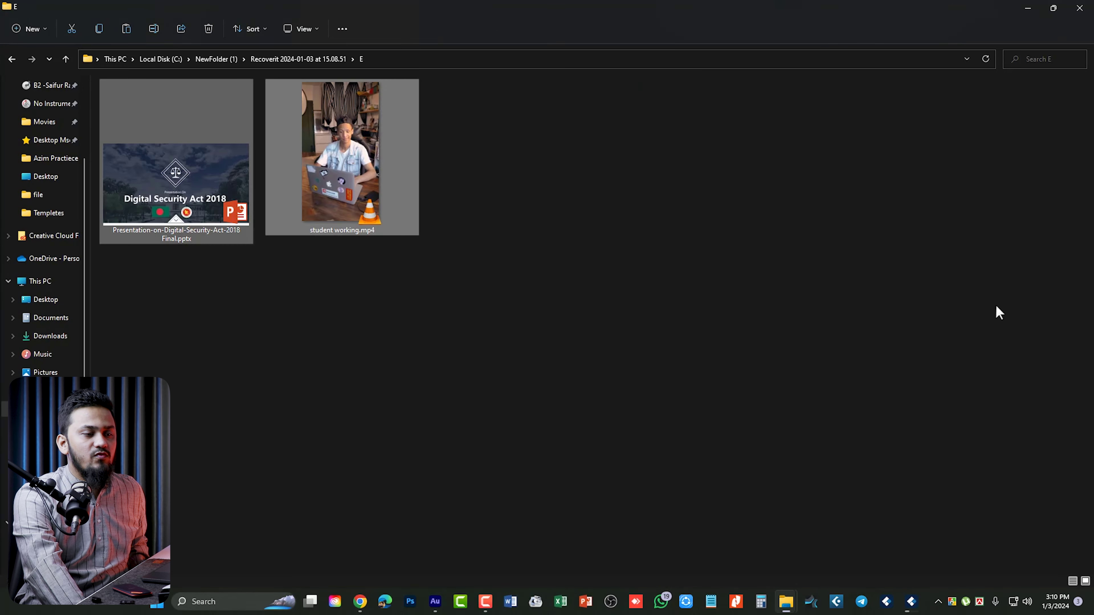
pyautogui.click(911, 602)
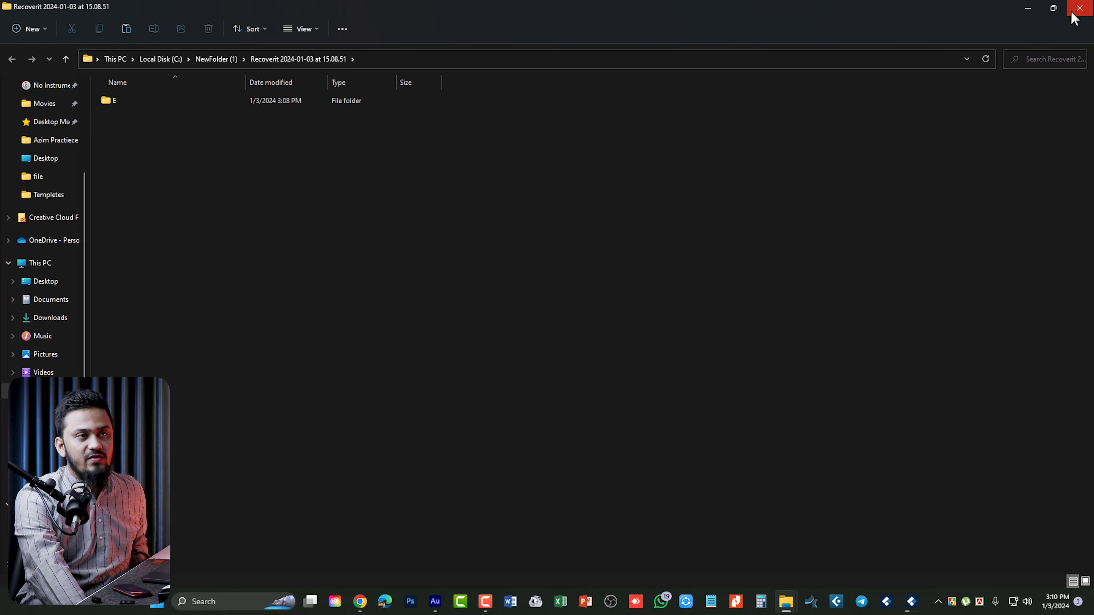
pyautogui.click(1075, 17)
pyautogui.click(695, 210)
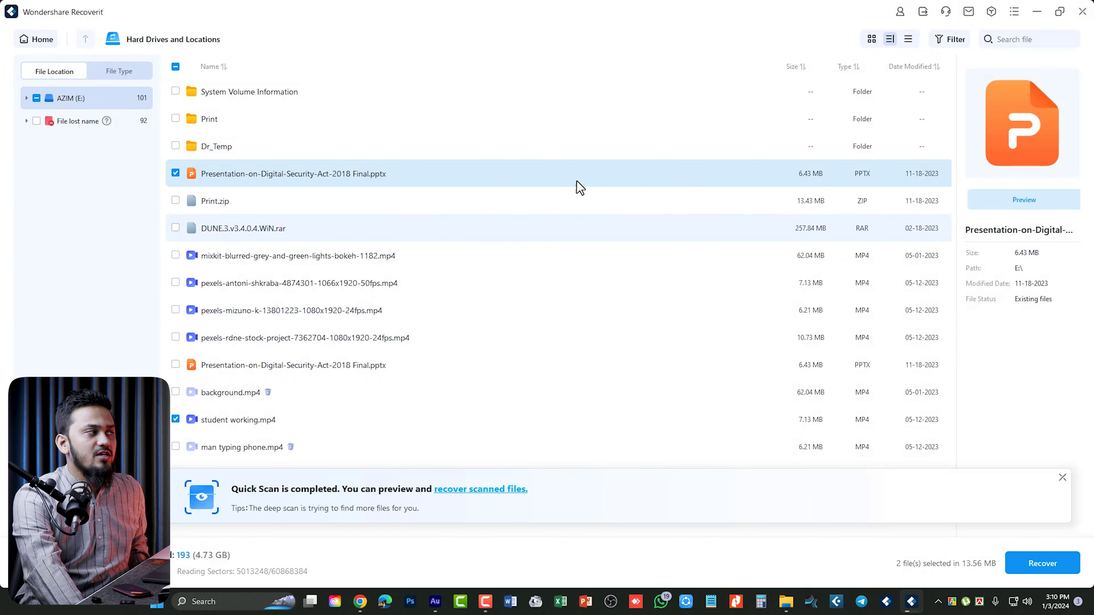
# Leave the current scan for the homepage without recovering more files, and choose the Recycle Bin as the location to scan.
pyautogui.click(38, 39)
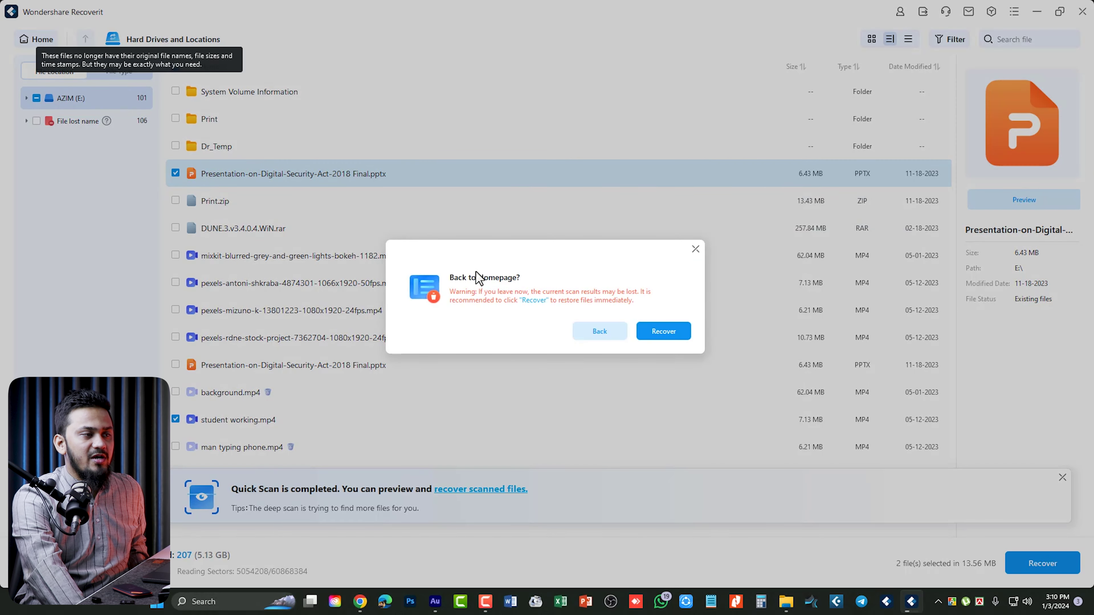
pyautogui.click(601, 334)
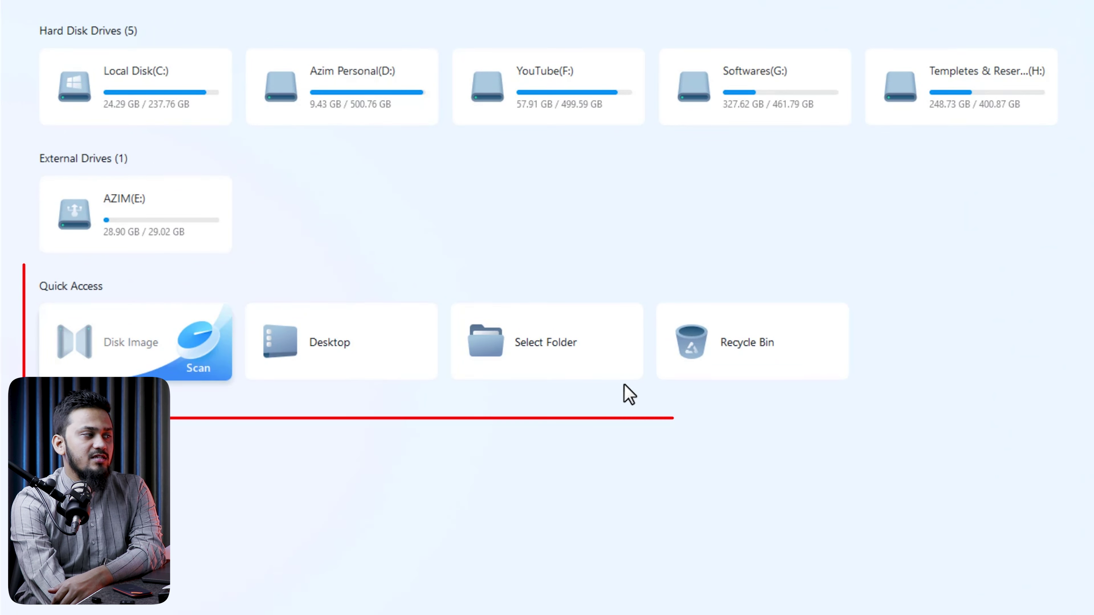
pyautogui.moveTo(353, 358)
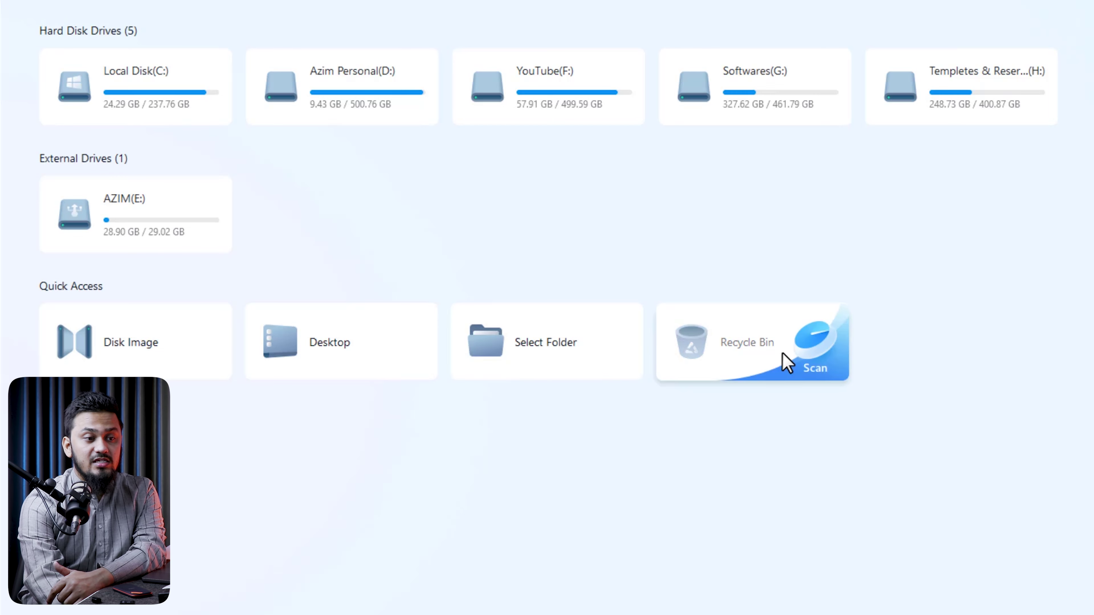
pyautogui.click(783, 354)
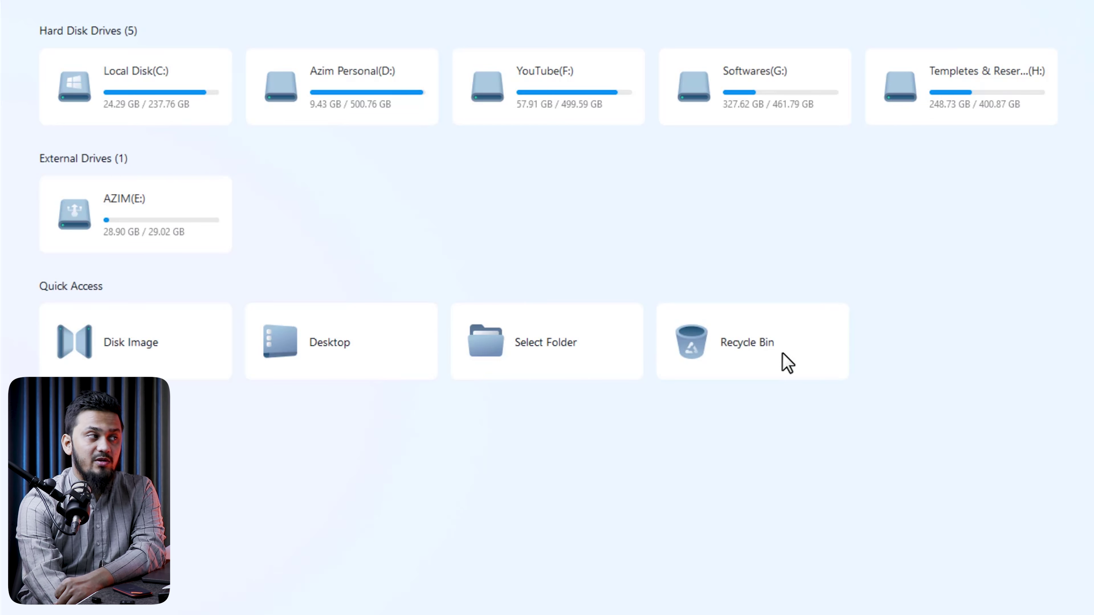